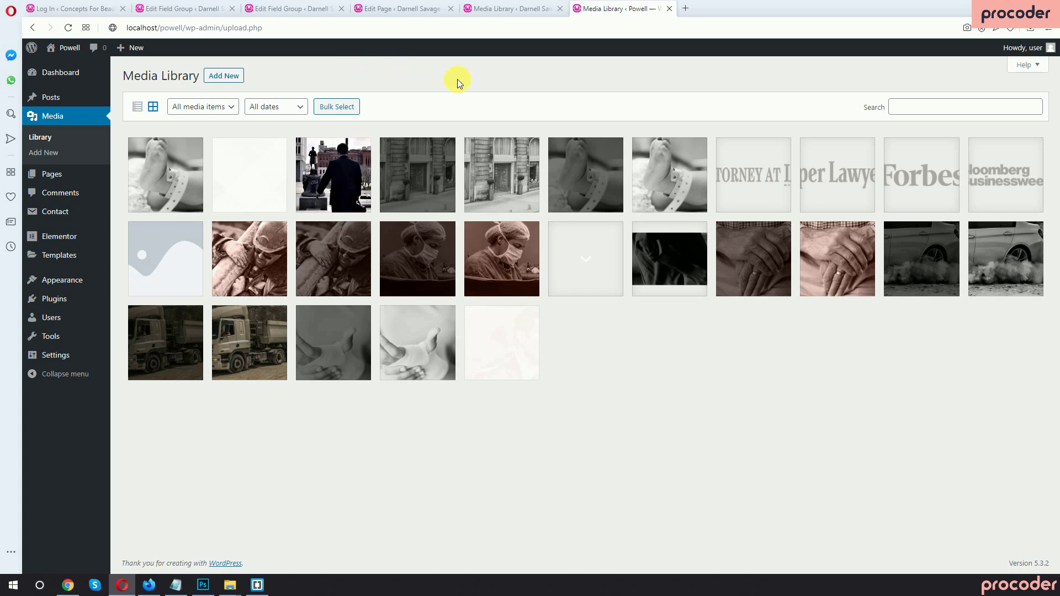
Try to upload the video file steven.mp4 to the Media Library.
left_click(224, 75)
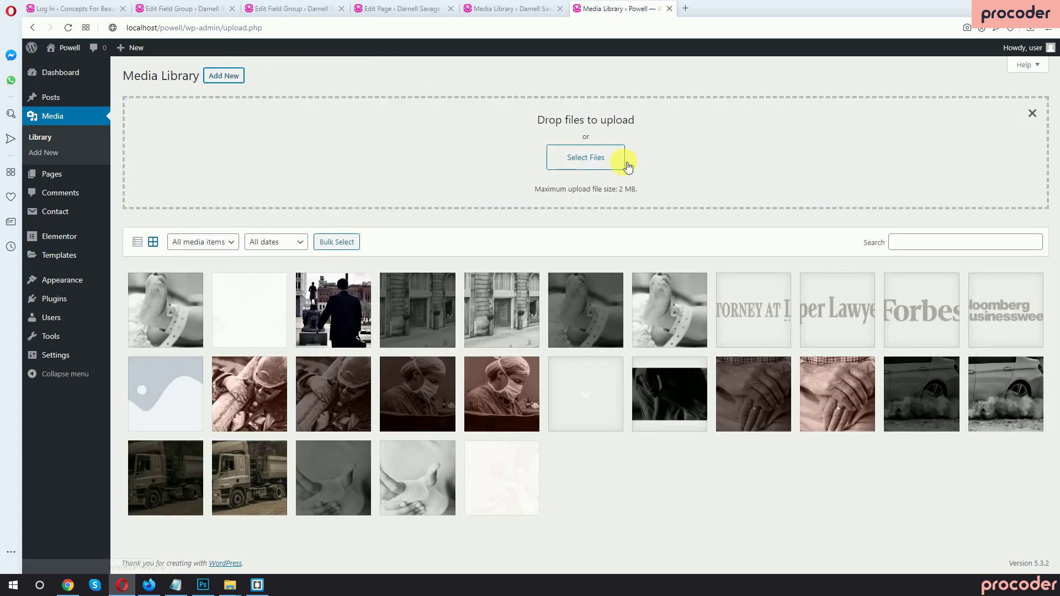
left_click(604, 161)
left_click(306, 221)
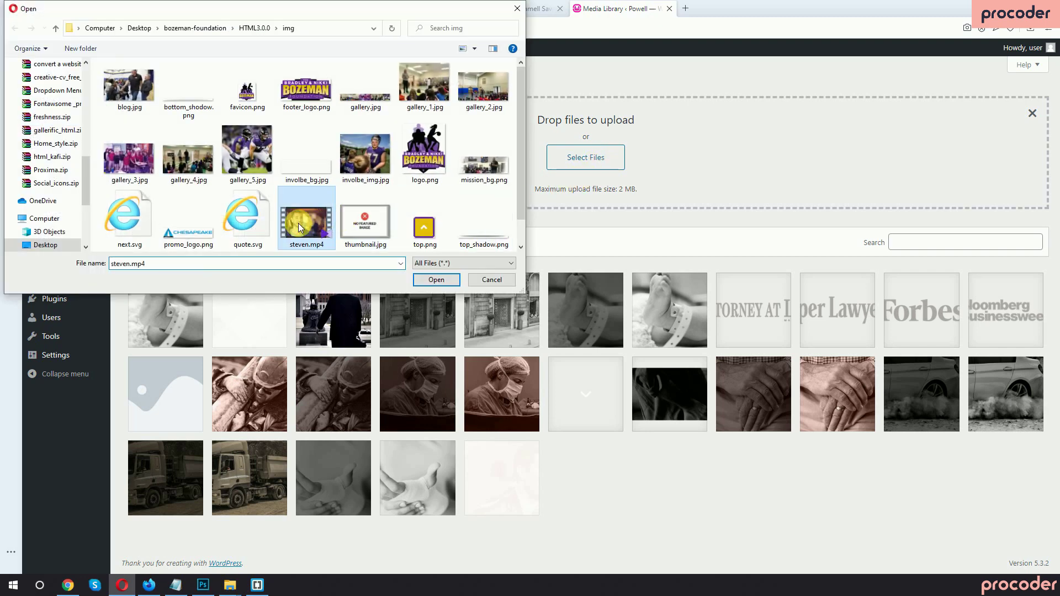
left_click(436, 280)
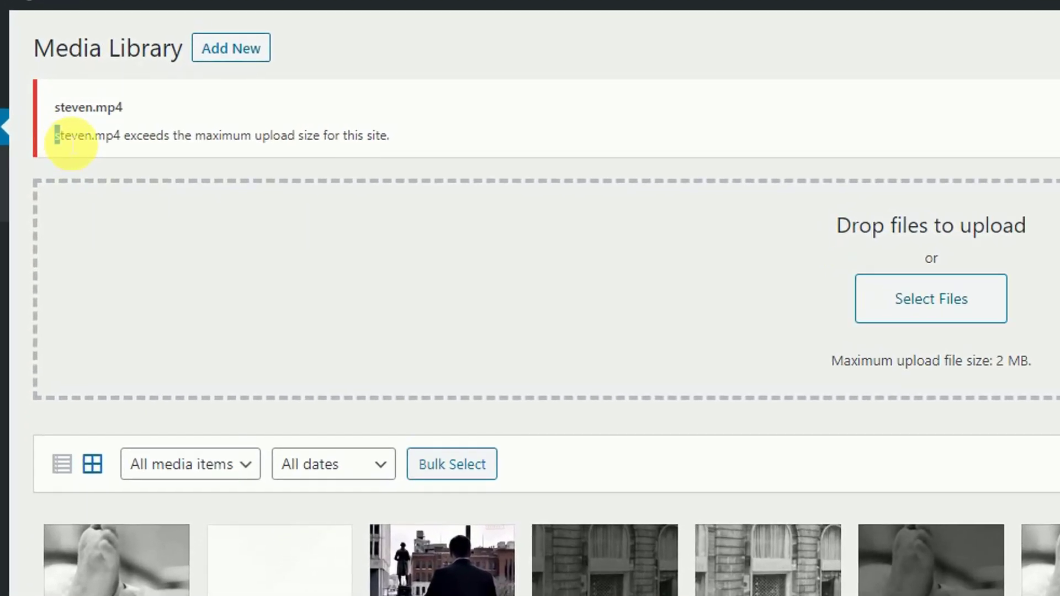
Examine the upload error for steven.mp4 and the maximum upload file size stated in the upload area.
left_click_drag(133, 121, 294, 146)
left_click(148, 146)
left_click(378, 185)
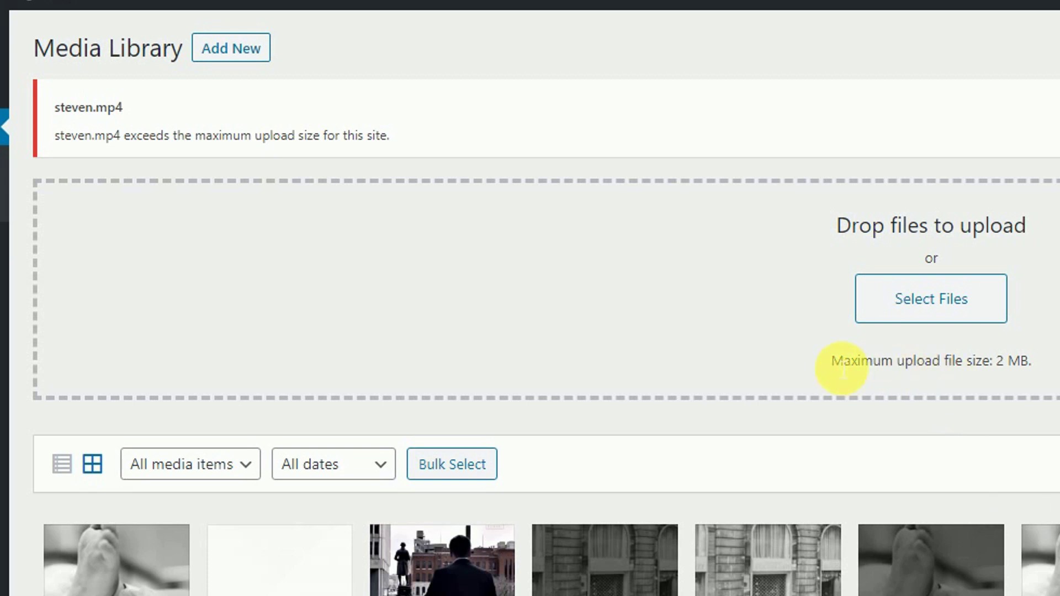
left_click_drag(831, 362, 1050, 382)
left_click(1035, 371)
left_click_drag(829, 365, 1052, 365)
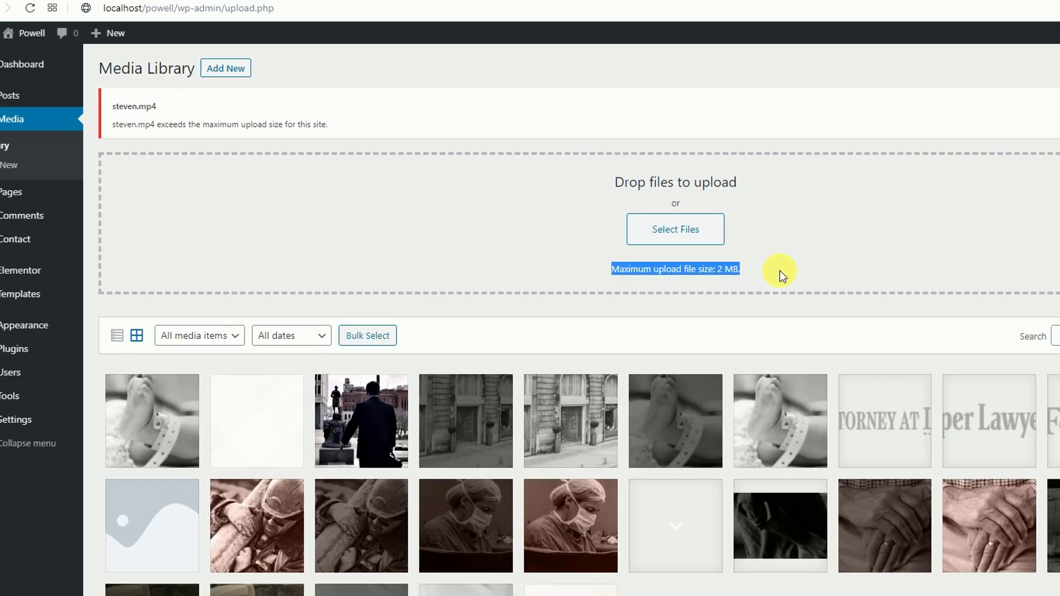
left_click(1052, 364)
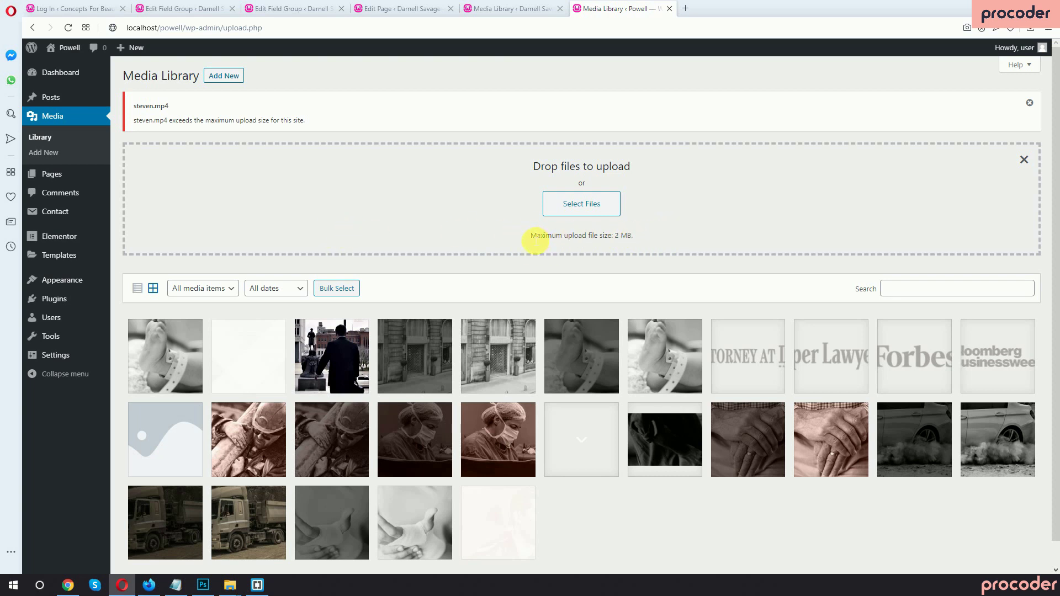
left_click_drag(535, 241, 658, 237)
left_click(642, 248)
left_click_drag(142, 127, 366, 147)
left_click(298, 147)
left_click_drag(530, 237, 635, 240)
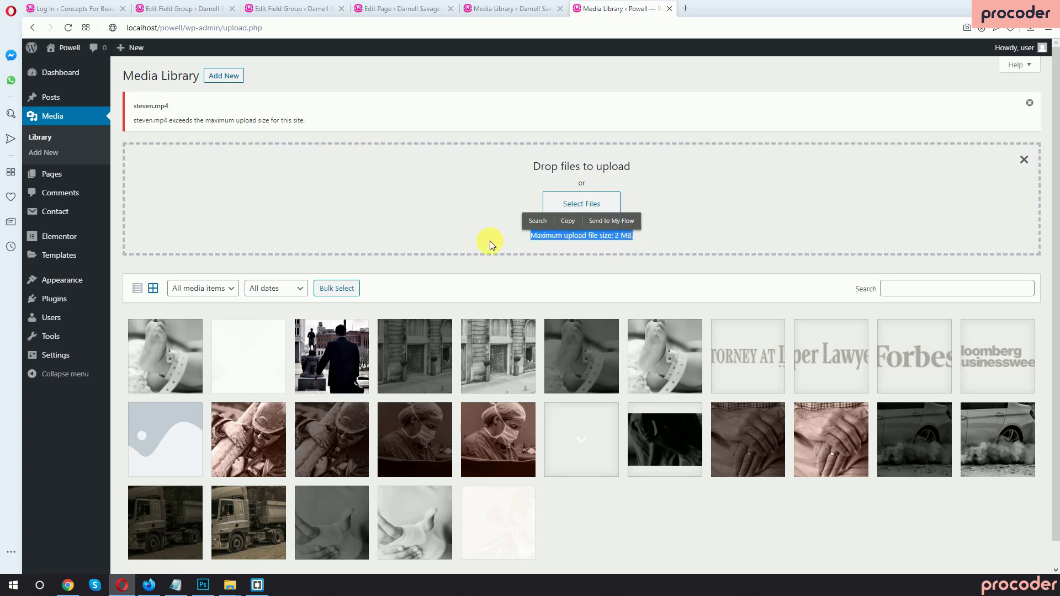
left_click(378, 216)
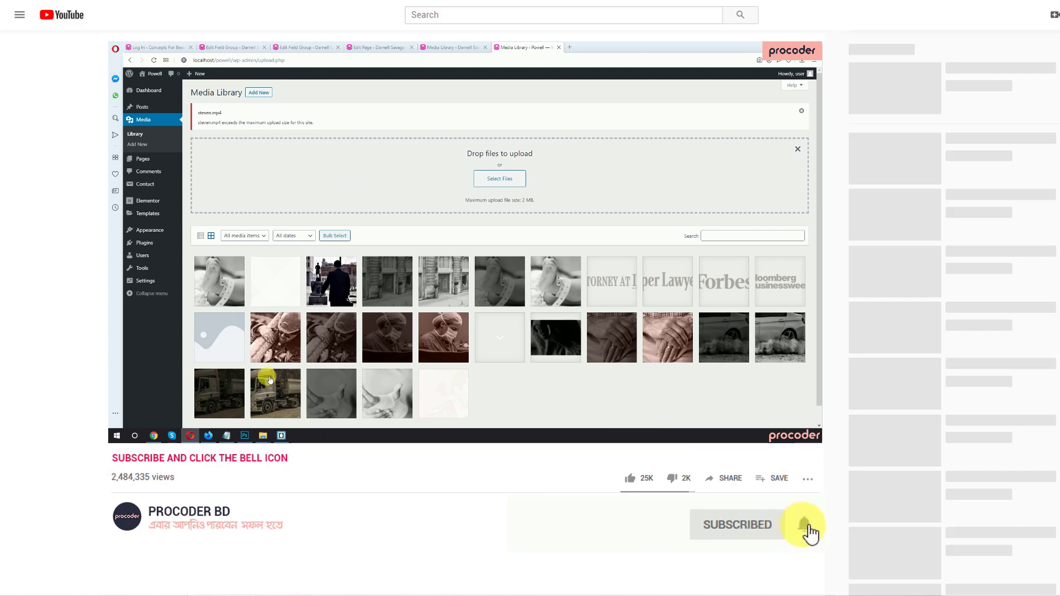
Open the wamp64 folder on Local Disk (C:) in File Explorer and show its contents as large icons.
mouse_move(263, 435)
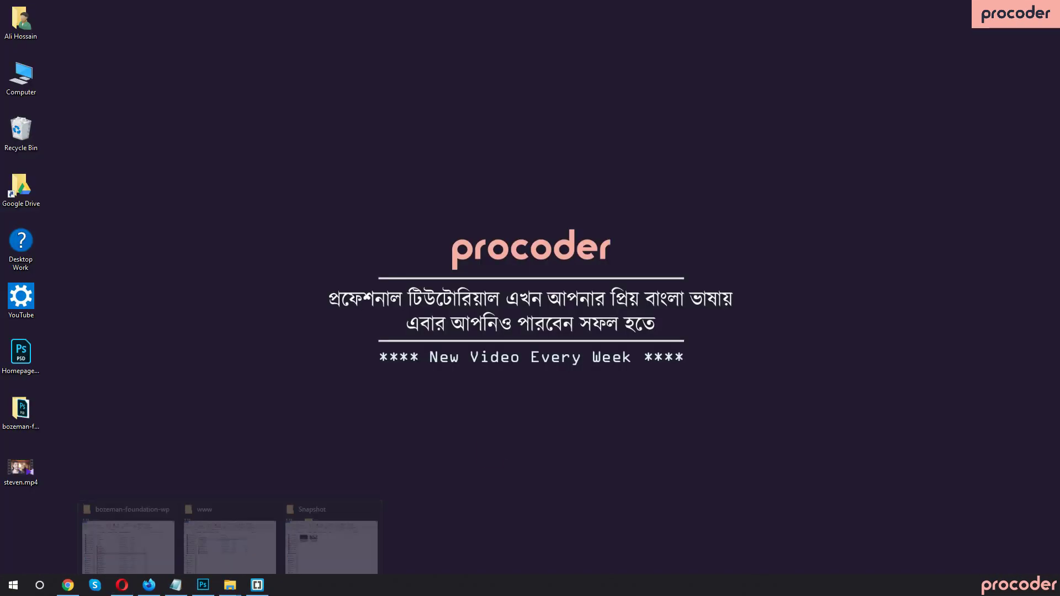
double_click(21, 77)
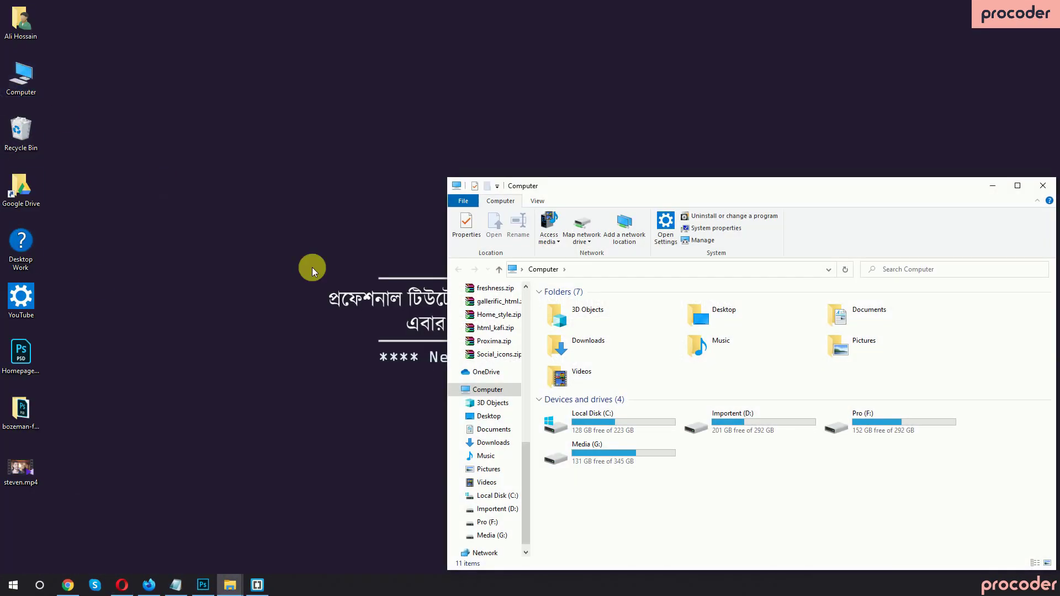
left_click_drag(665, 190, 405, 138)
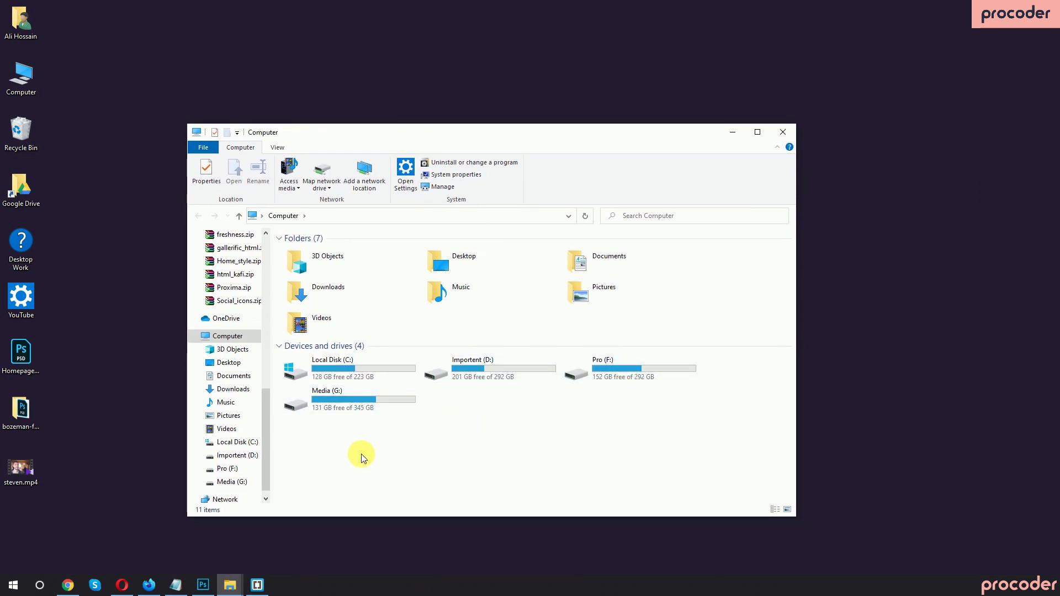
double_click(325, 369)
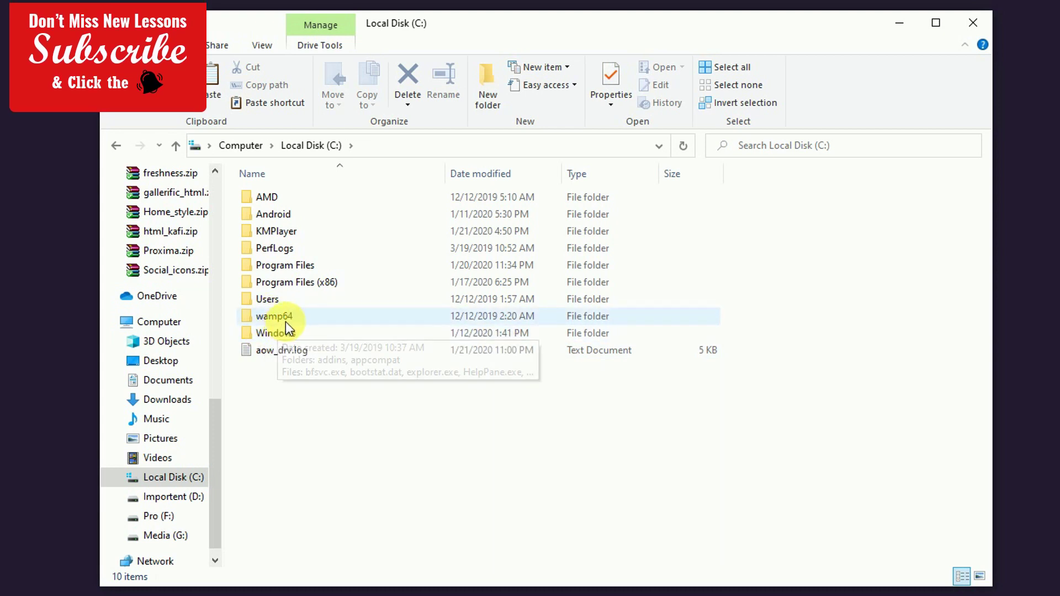
double_click(327, 316)
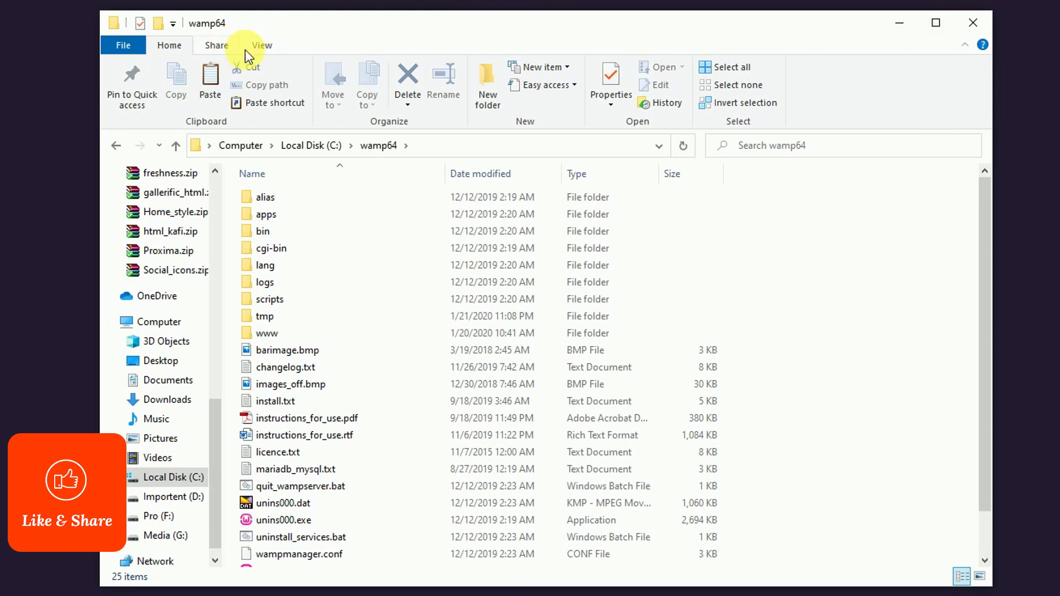
left_click(275, 50)
left_click(359, 67)
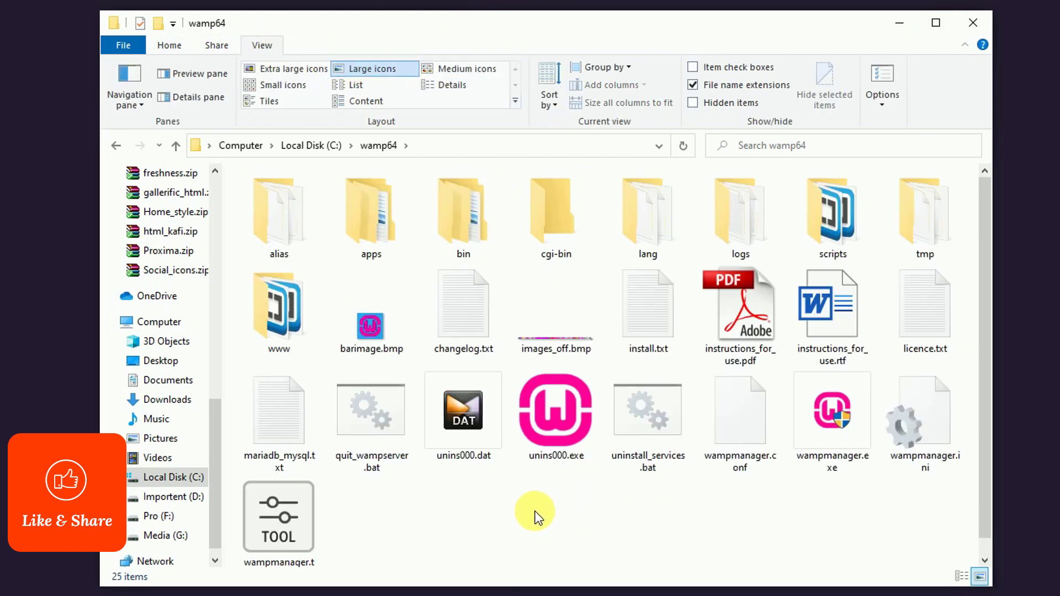
Go to the bin folder of Apache 2.4.41 inside wamp64, under bin\apache\apache2.4.41.
double_click(458, 220)
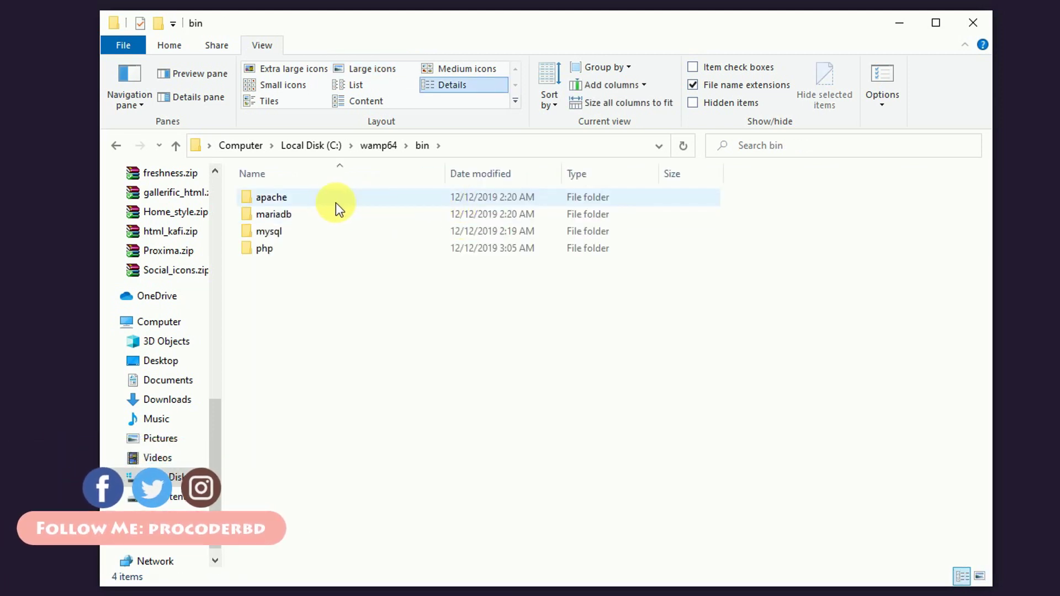
double_click(301, 197)
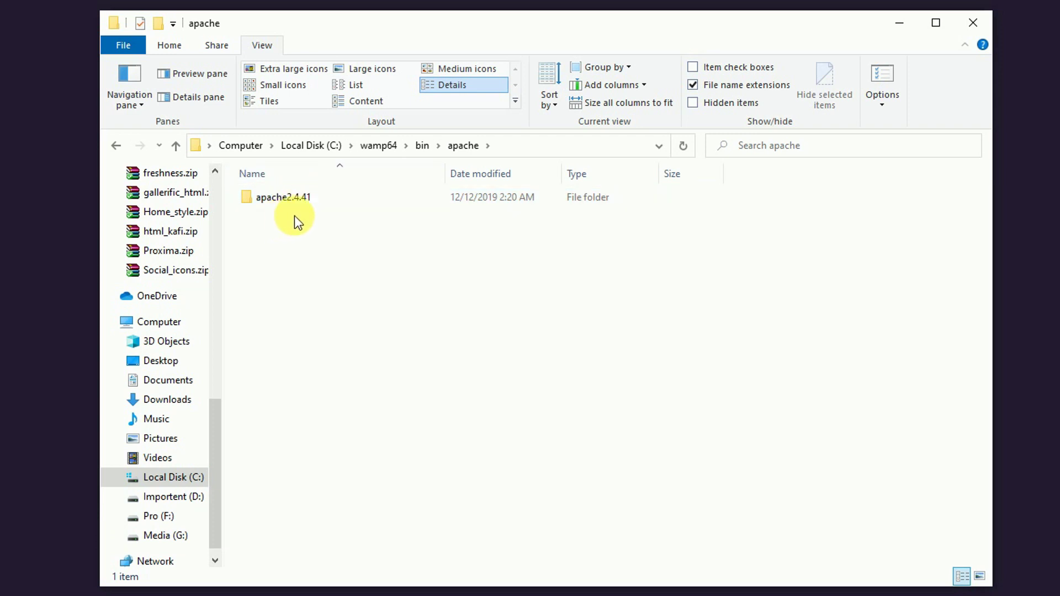
double_click(296, 201)
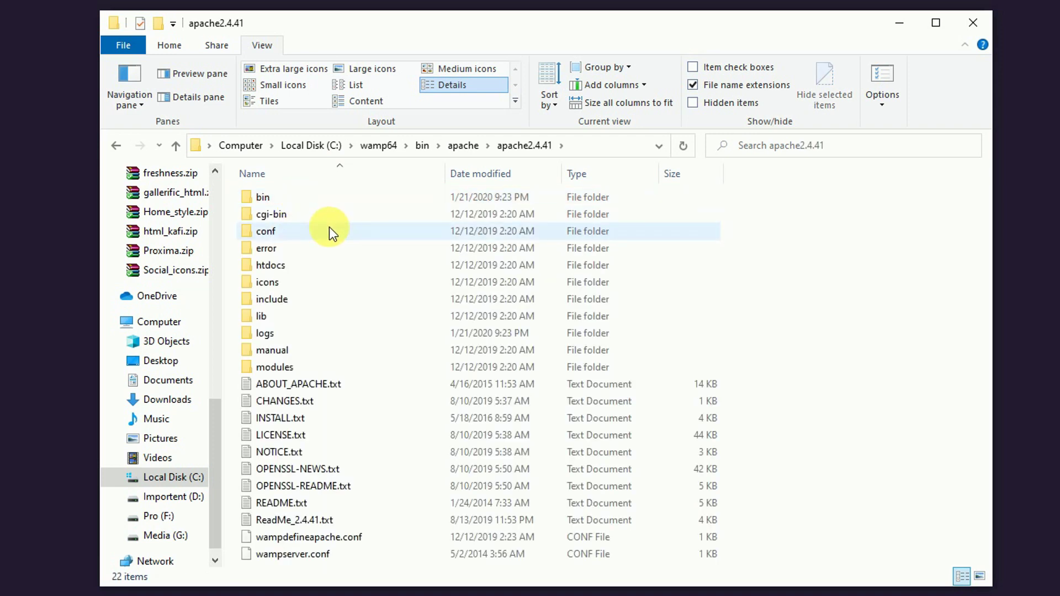
left_click(266, 202)
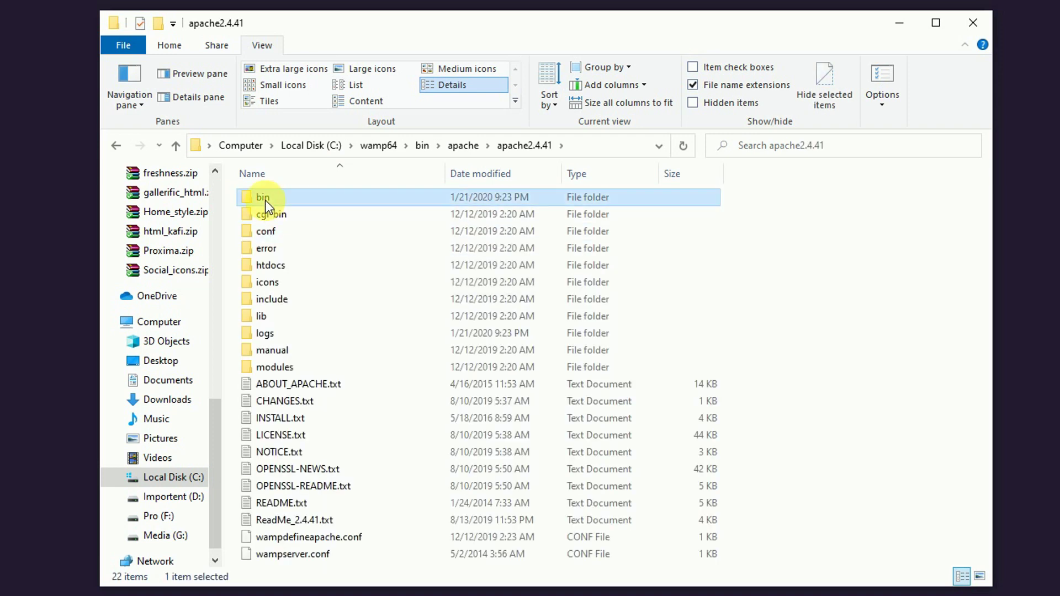
double_click(265, 200)
Open the php.ini file from the Apache bin folder with Visual Studio Code.
scroll(330, 390, "down", 7)
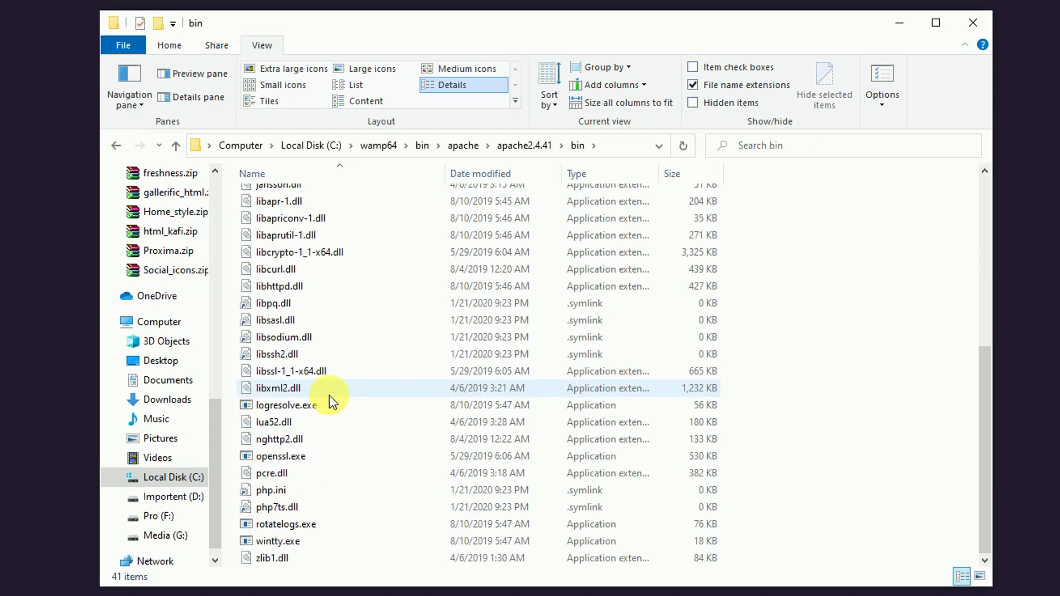
double_click(309, 497)
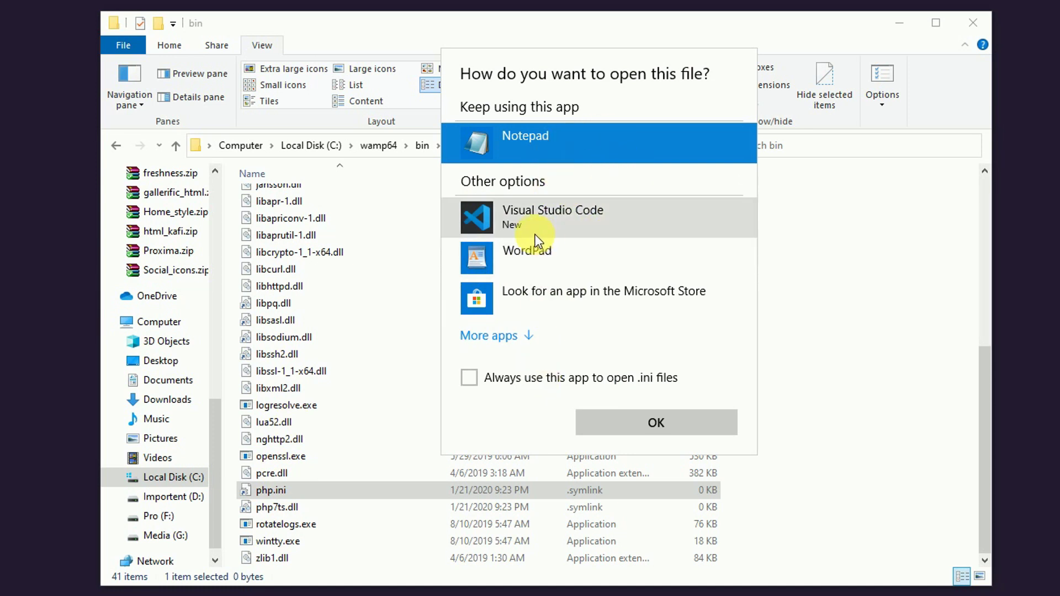
left_click(500, 335)
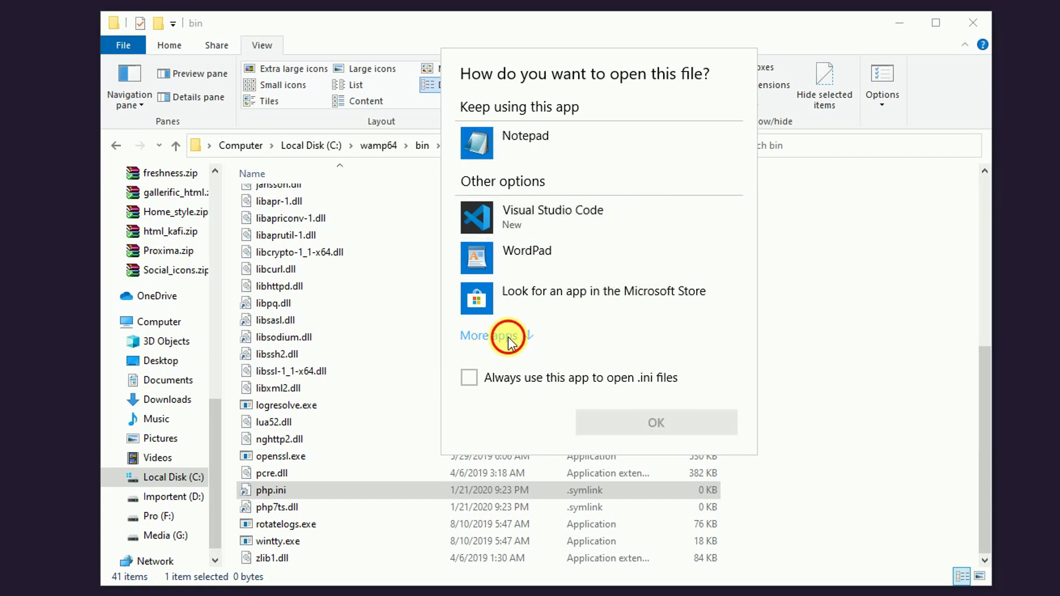
scroll(581, 298, "down", 3)
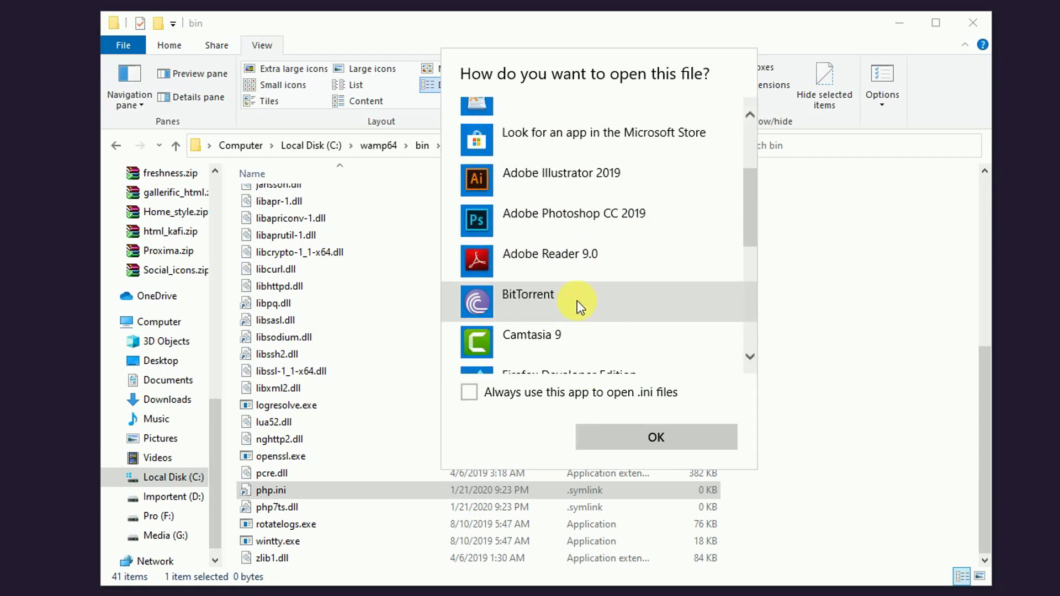
scroll(575, 301, "up", 3)
scroll(553, 304, "down", 2)
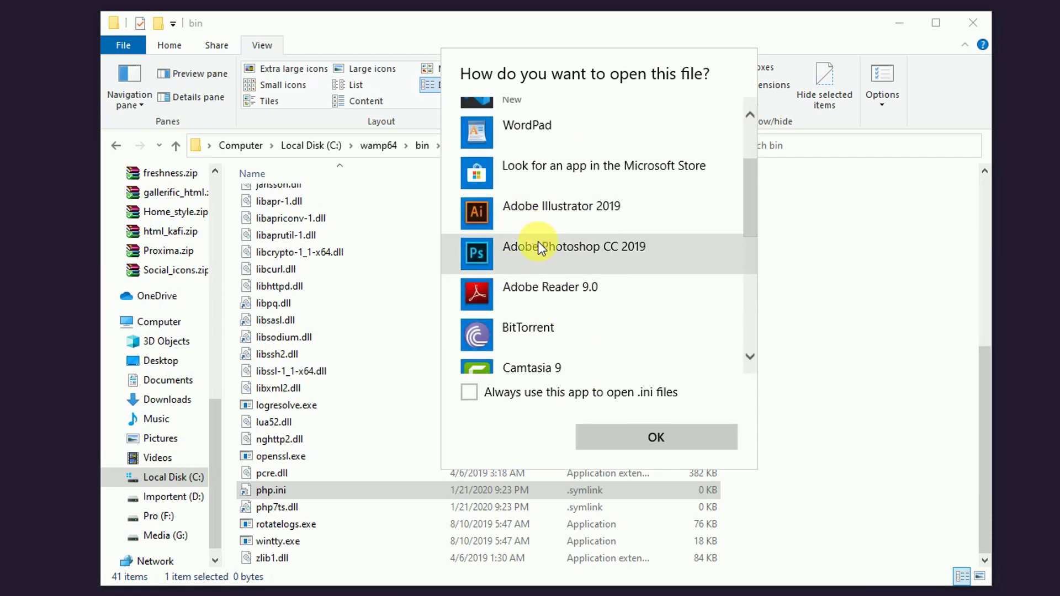
scroll(546, 342, "up", 3)
scroll(551, 322, "up", 1)
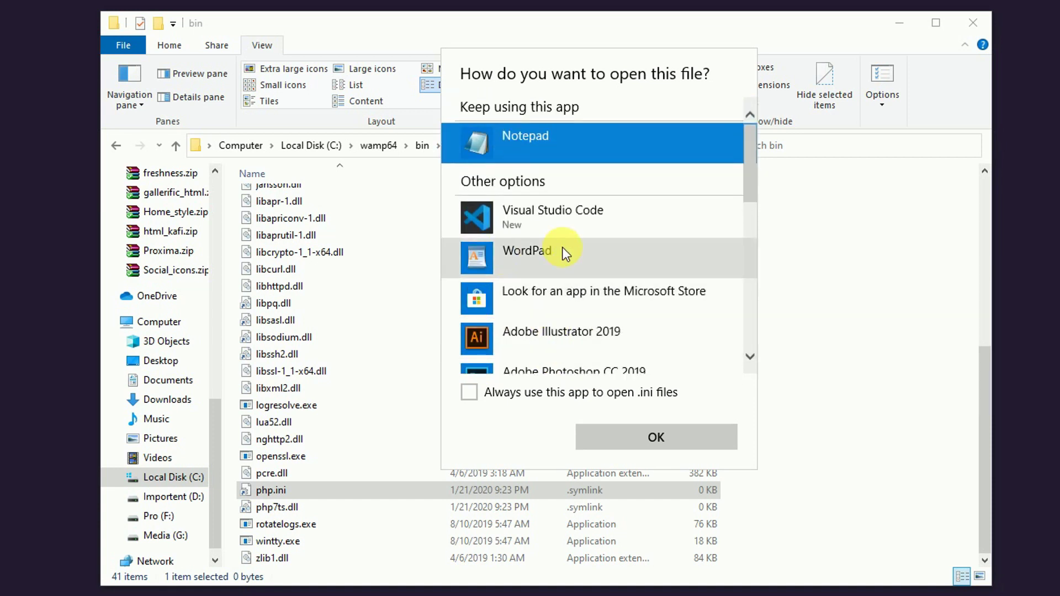
left_click(514, 223)
left_click(633, 425)
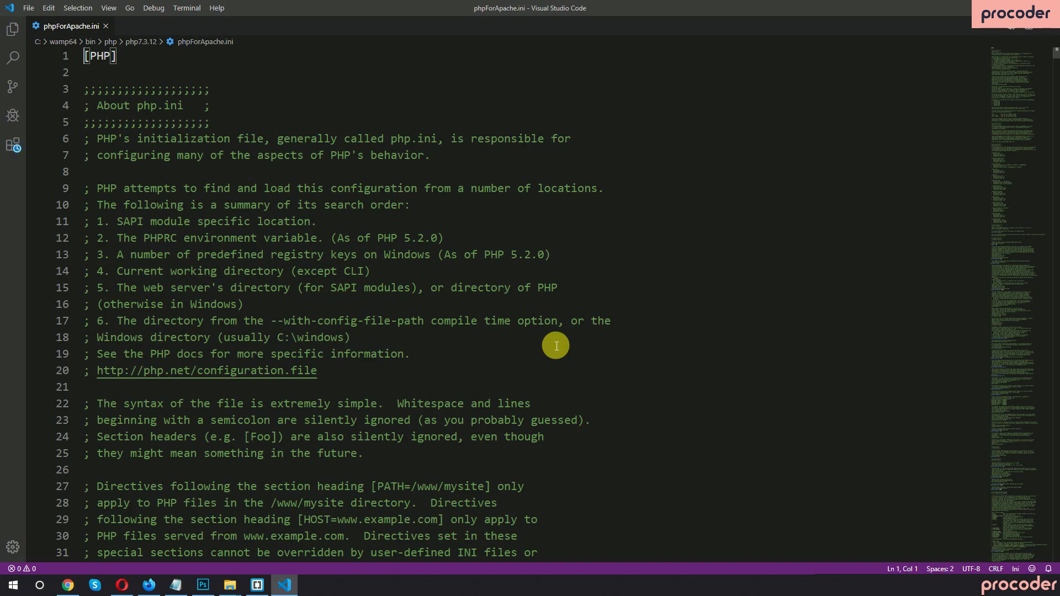
left_click(1048, 190)
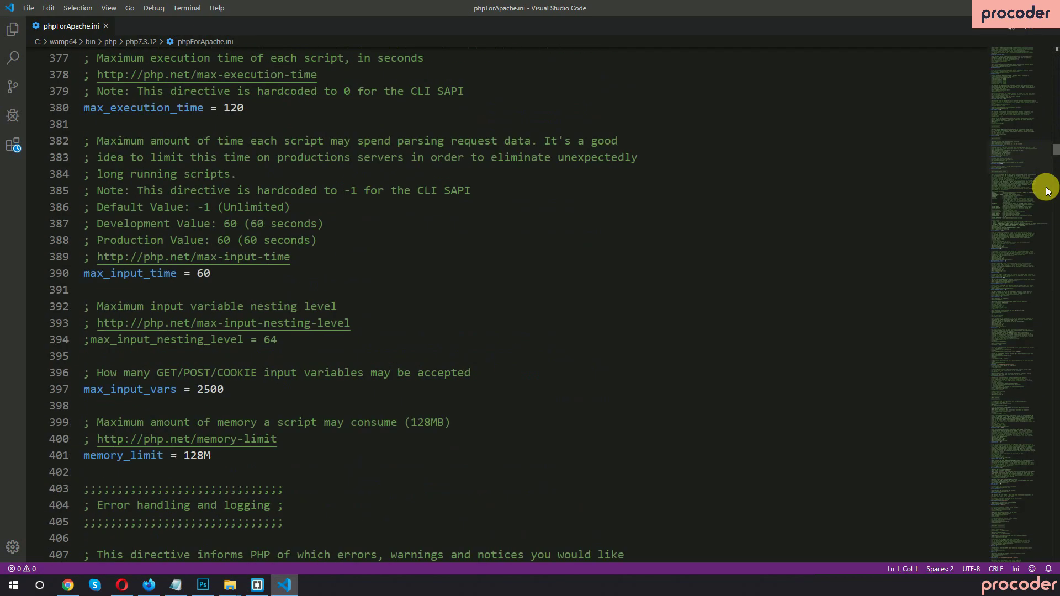
left_click_drag(1047, 190, 1039, 44)
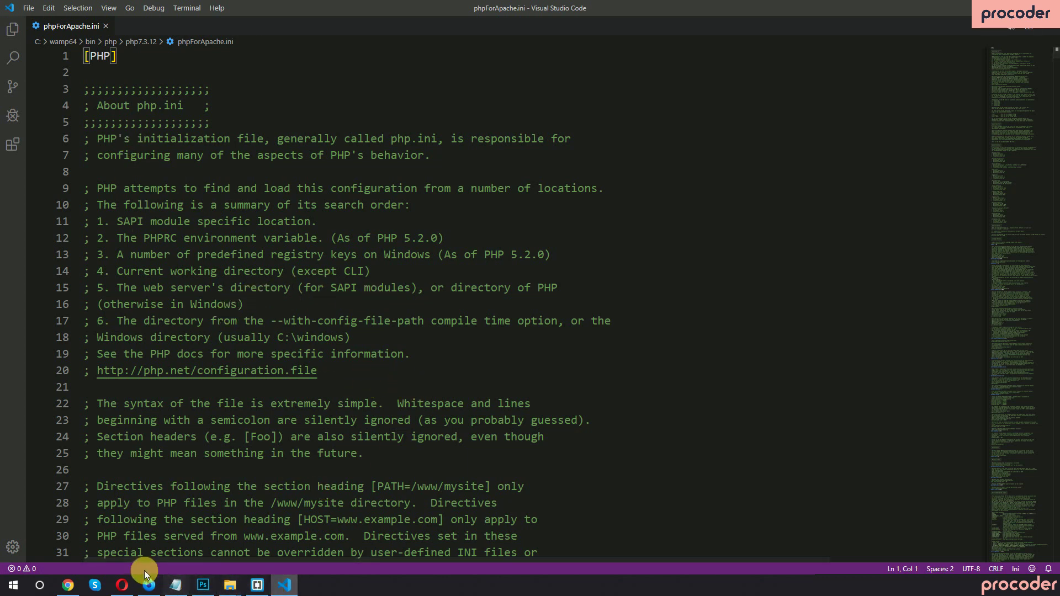
left_click(127, 586)
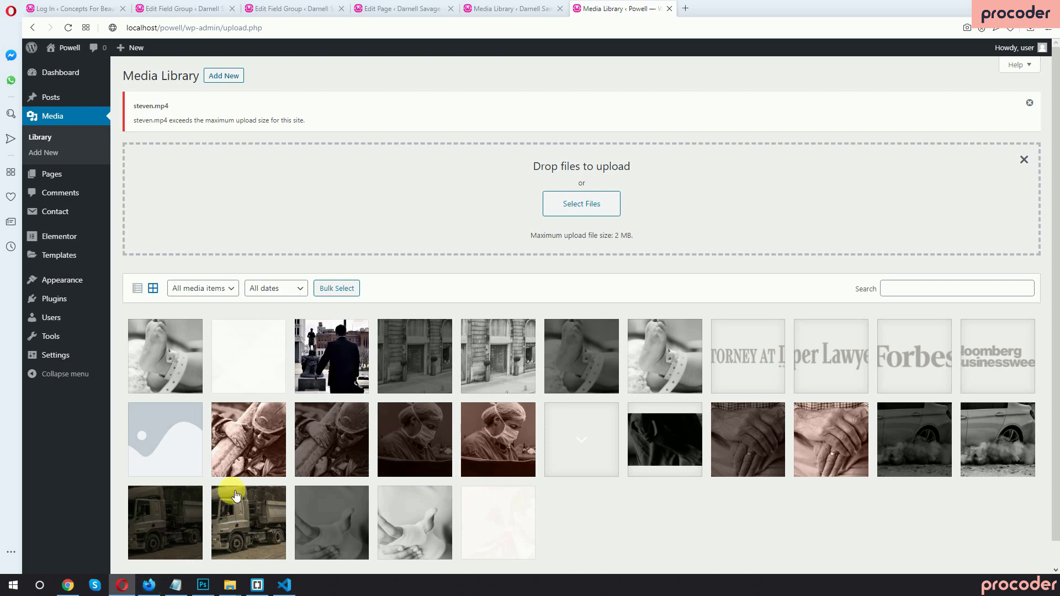
left_click(284, 585)
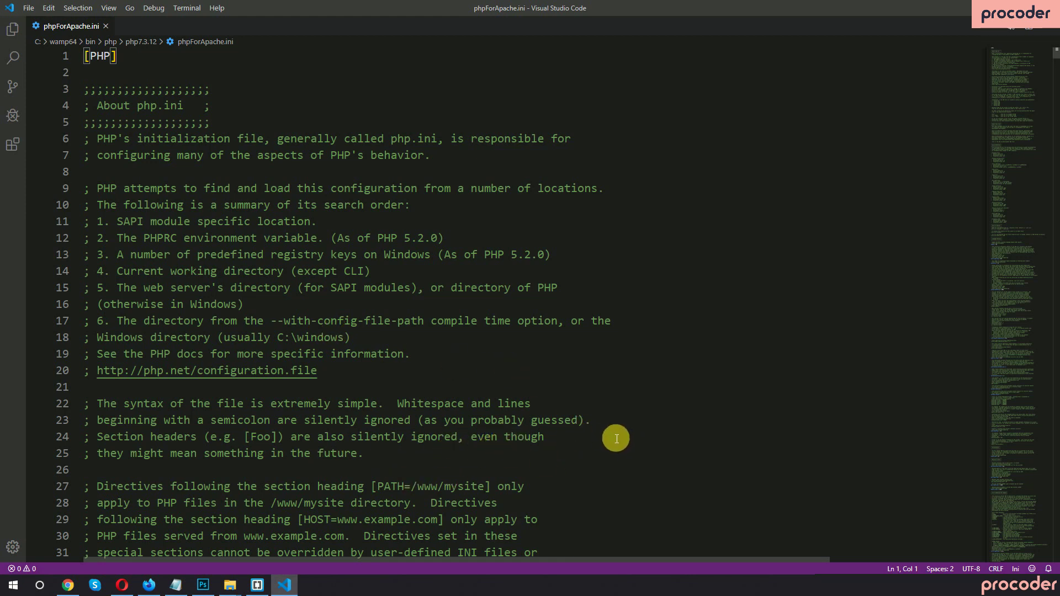
Search the PHP configuration file for post_max and set post_max_size to 1024M.
key("ctrl+f")
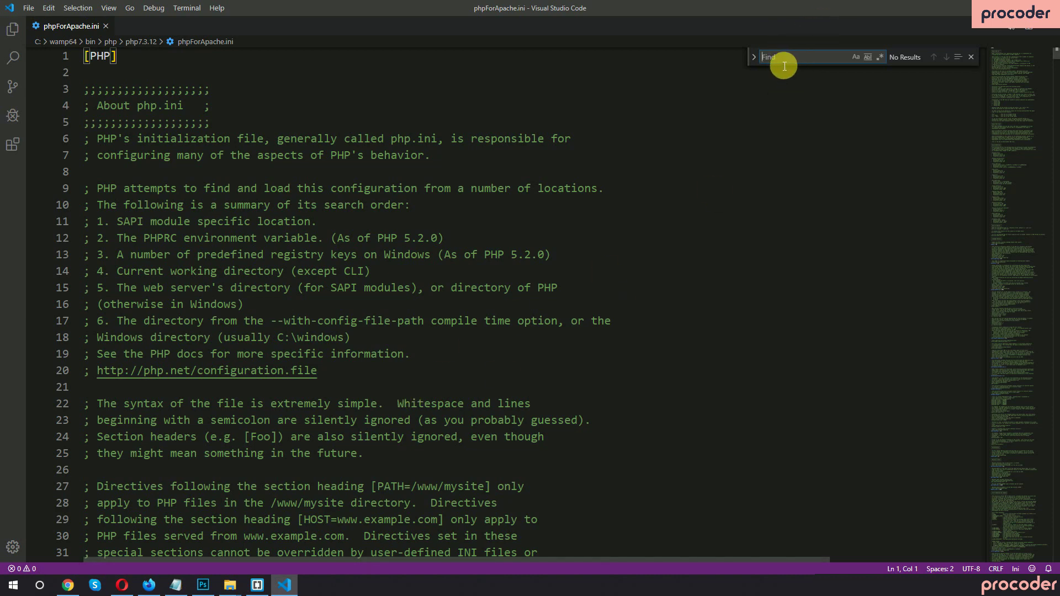
type("post_")
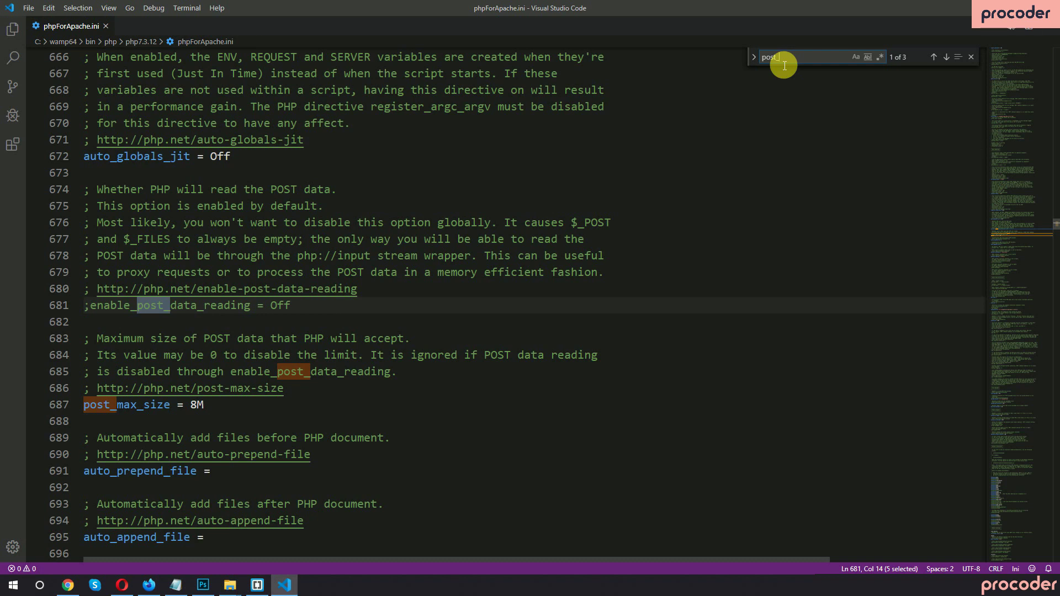
type("max")
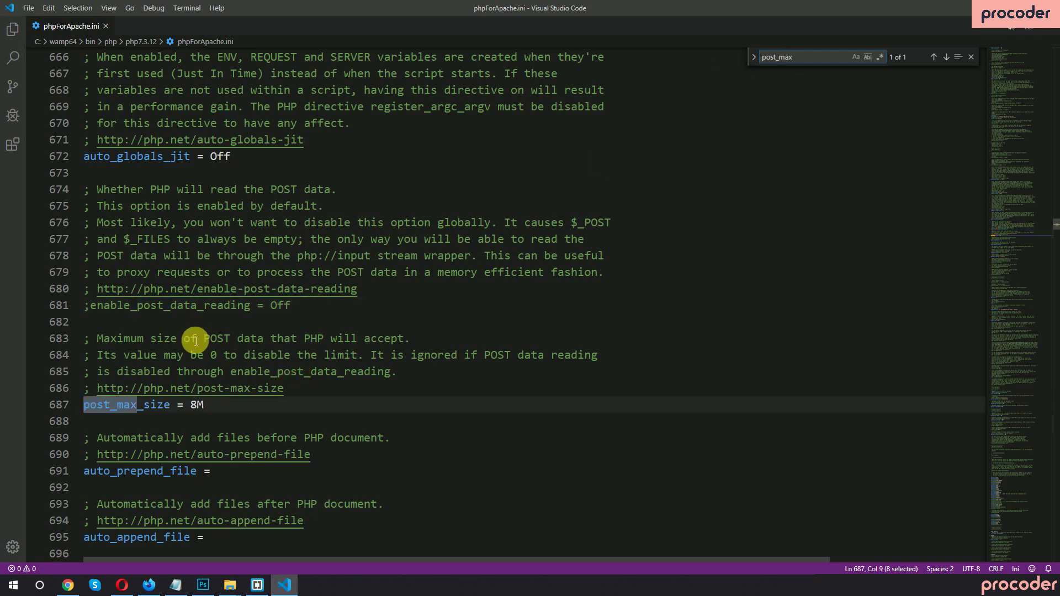
left_click(87, 409)
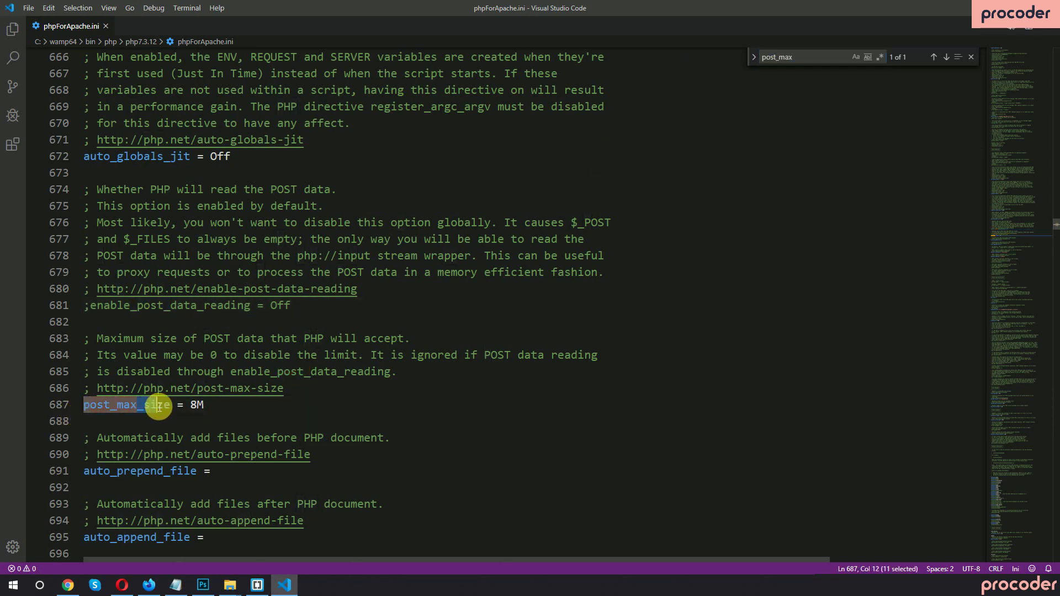
left_click_drag(191, 406, 200, 409)
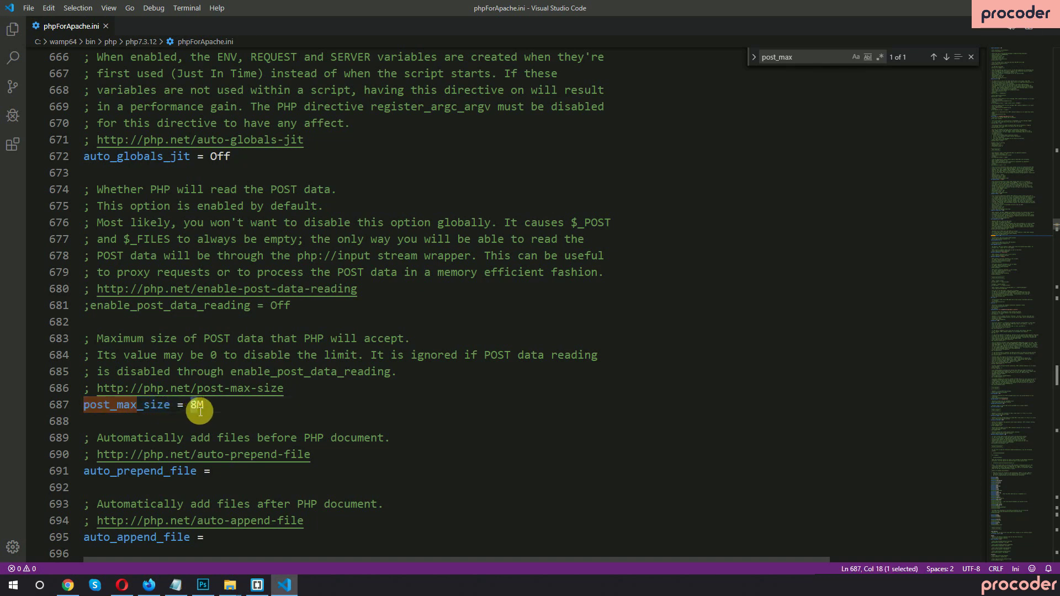
type("24")
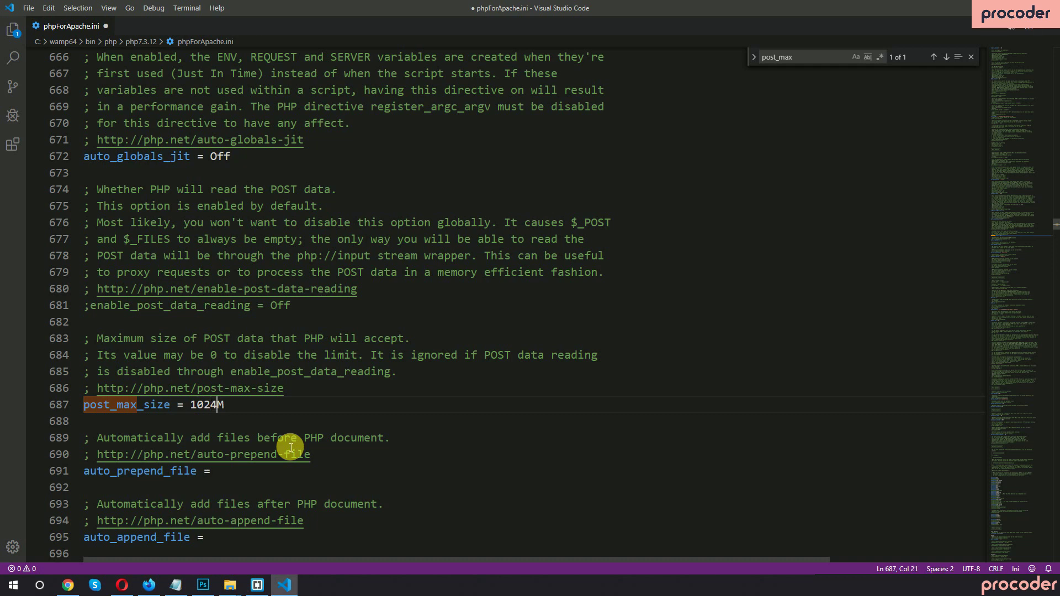
Save the PHP configuration file, switch to Opera and check the maximum upload file size in the WordPress Media Library.
key("ctrl+s")
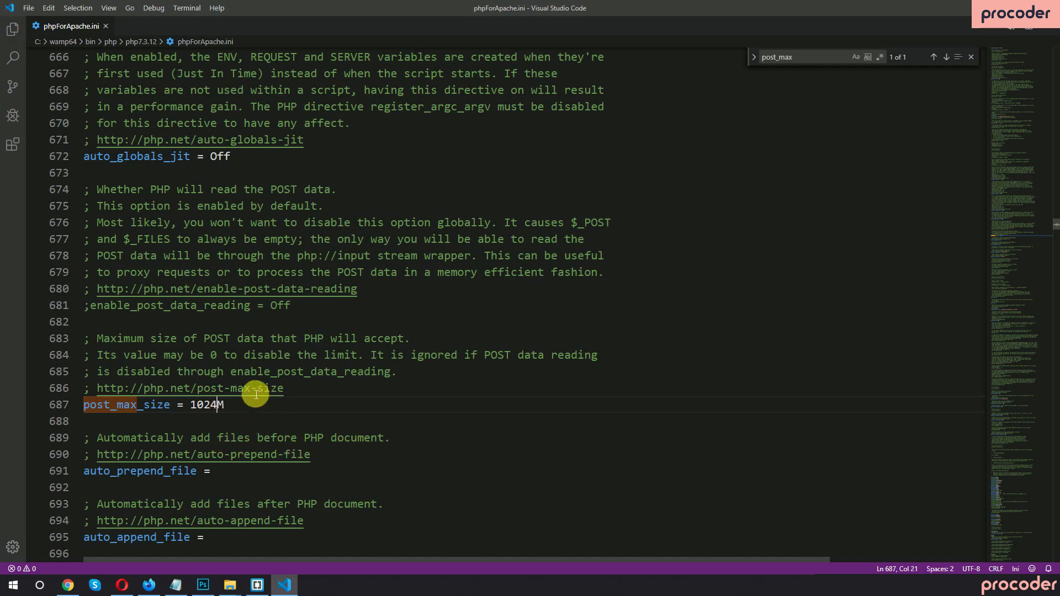
left_click(122, 585)
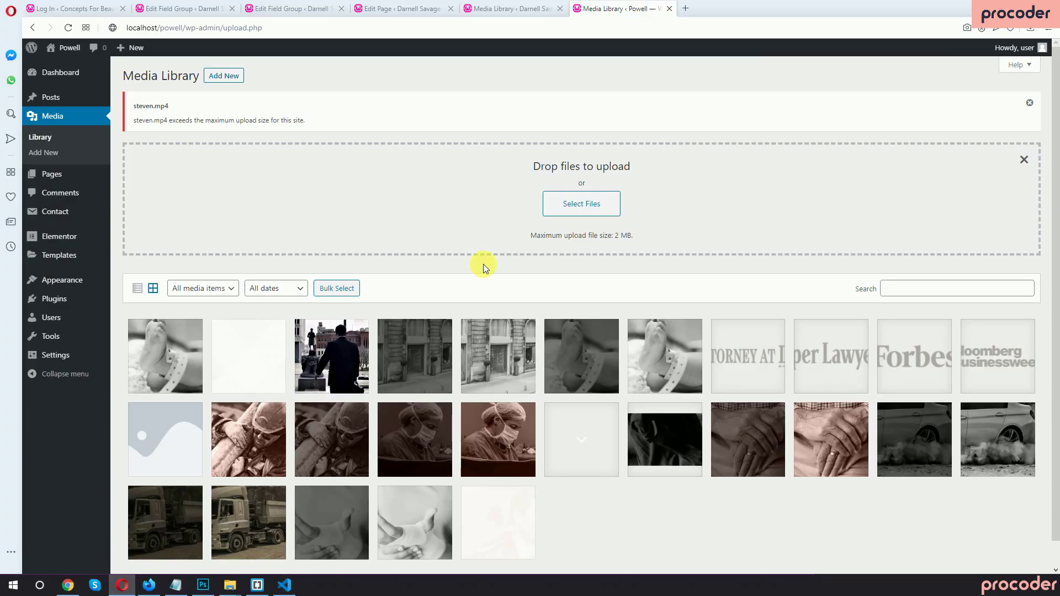
left_click_drag(540, 238, 665, 236)
left_click(661, 235)
Return to Visual Studio Code, search the PHP configuration file for upload_max, set upload_max_filesize to 1024M and save the file.
left_click(281, 586)
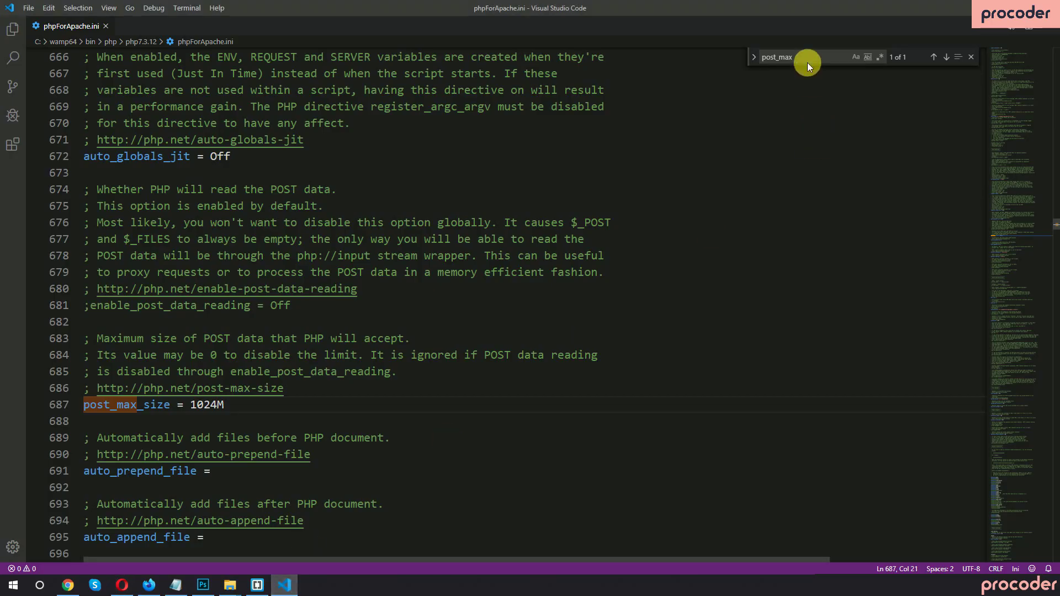
key("ctrl+f")
type("uplo")
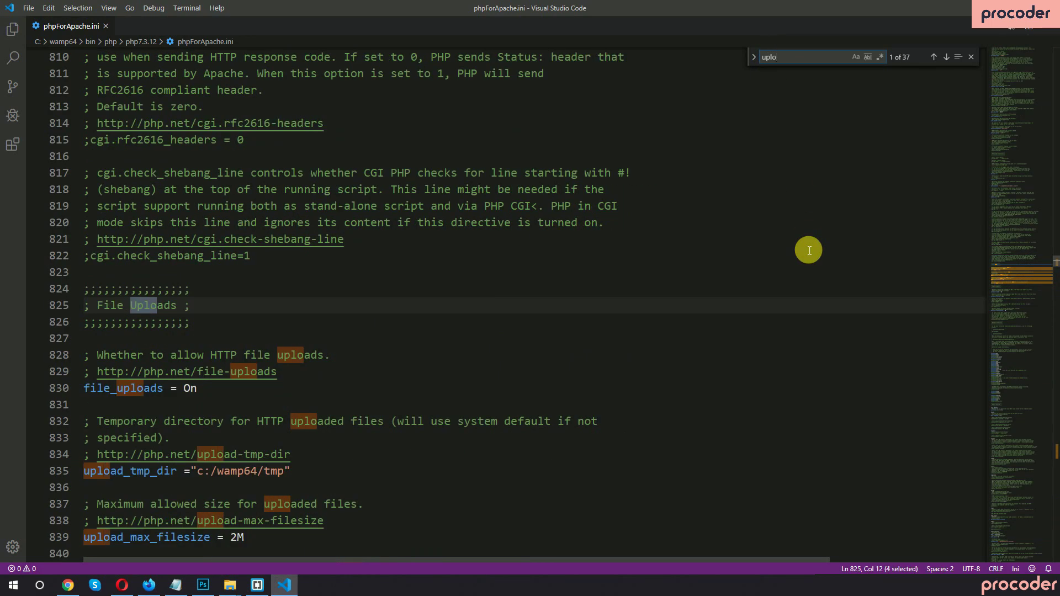
type("ad_")
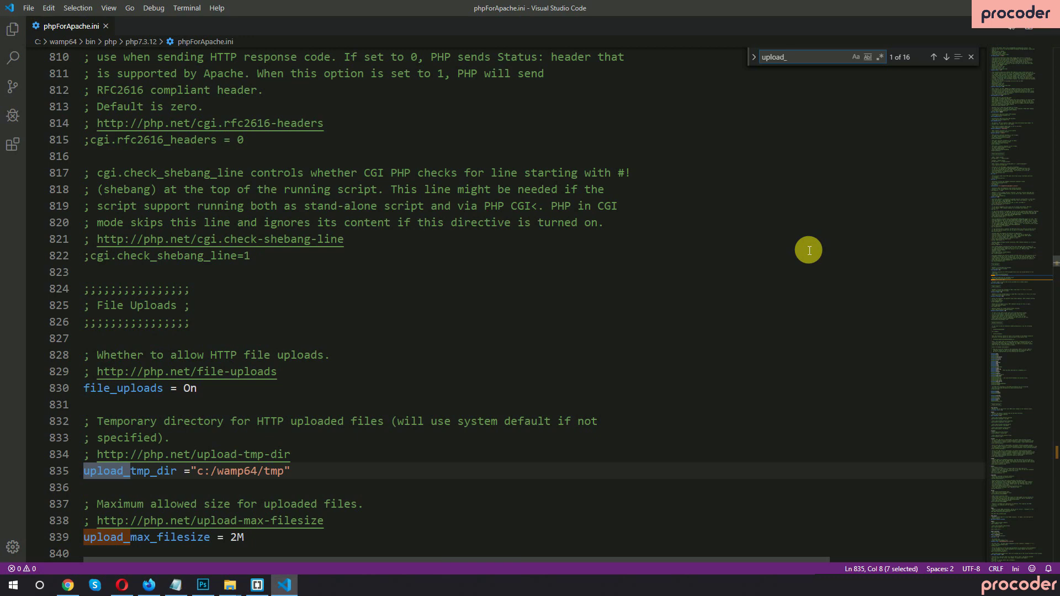
type("max")
scroll(402, 421, "down", 2)
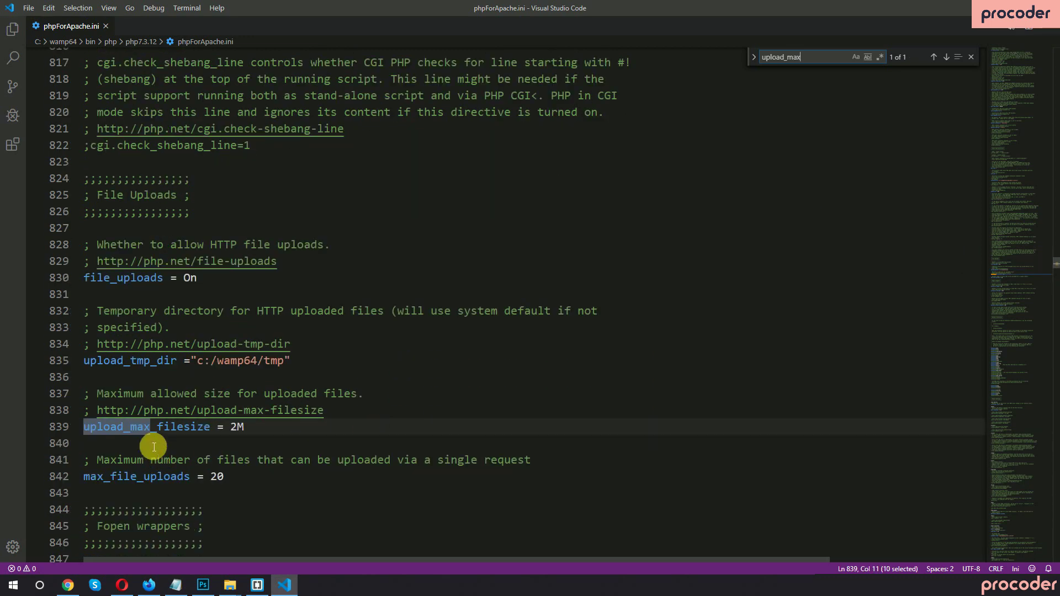
left_click_drag(231, 428, 241, 433)
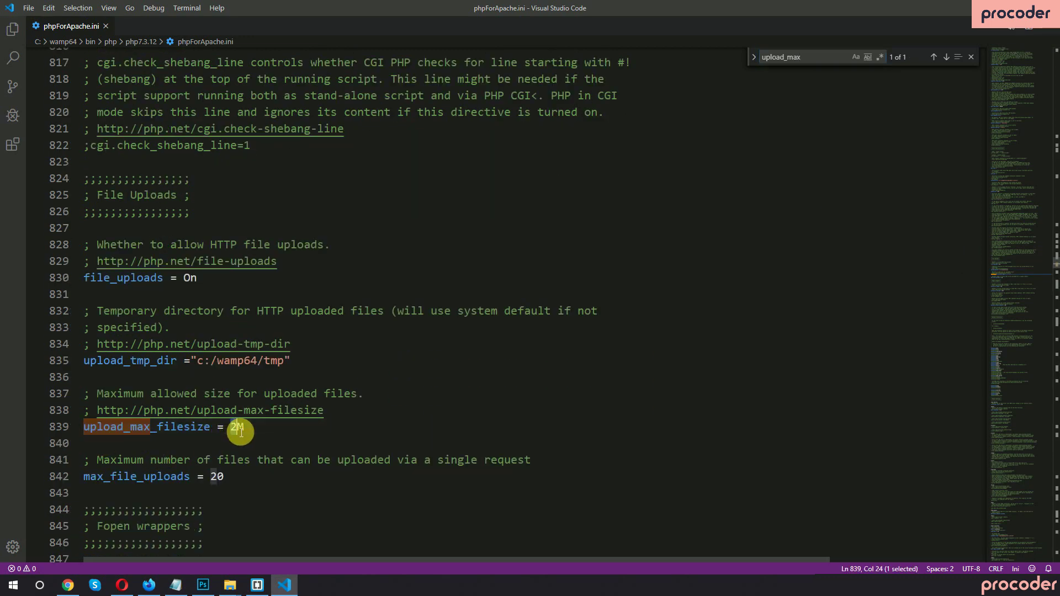
type("1024")
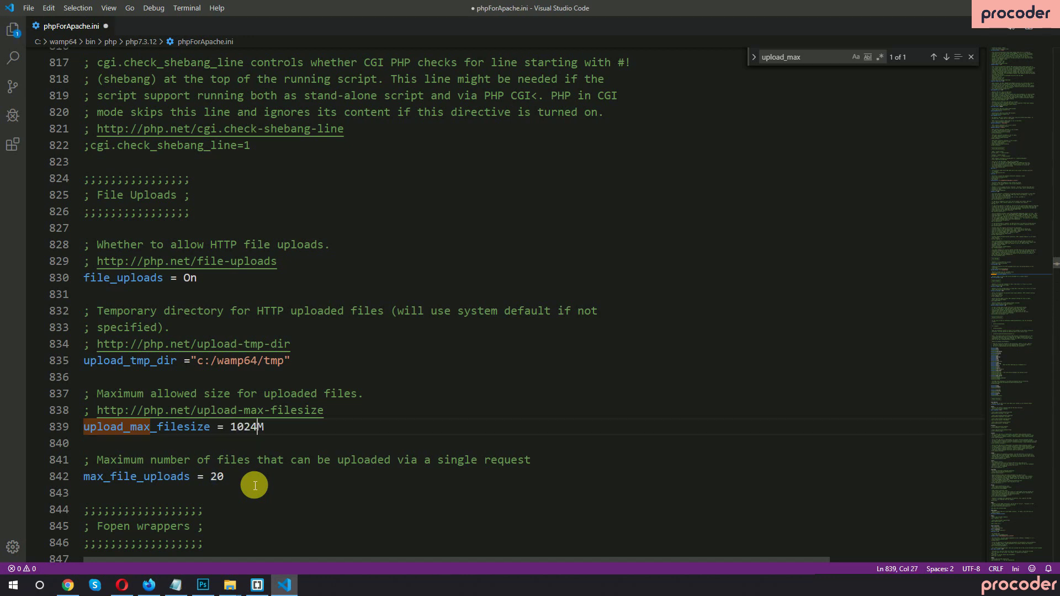
key("ctrl+s")
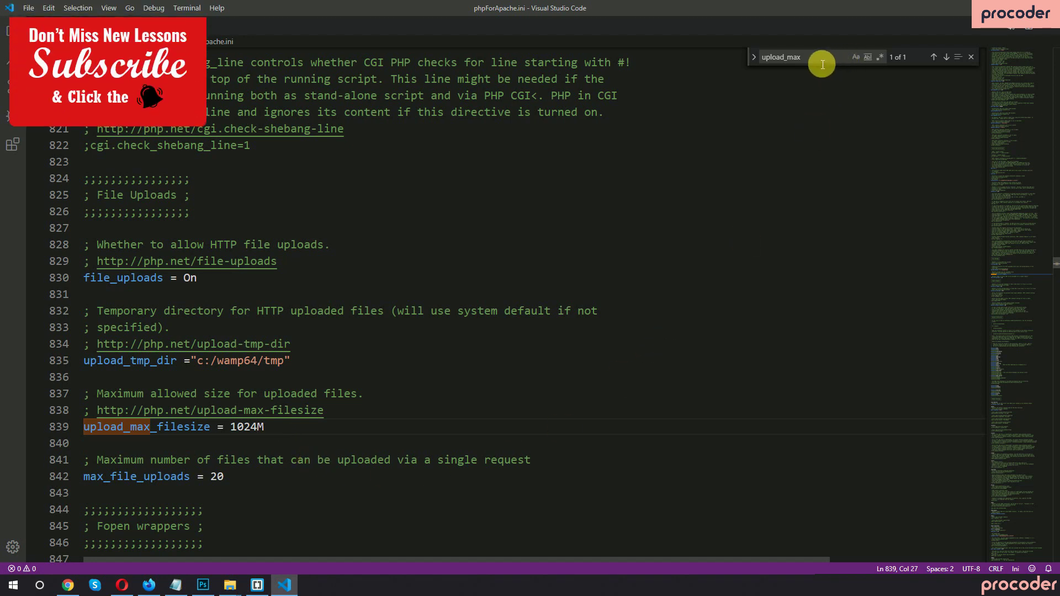
Find the max_execution_time directive under Resource Limits, set it to 500 and save the file.
left_click_drag(801, 58, 771, 59)
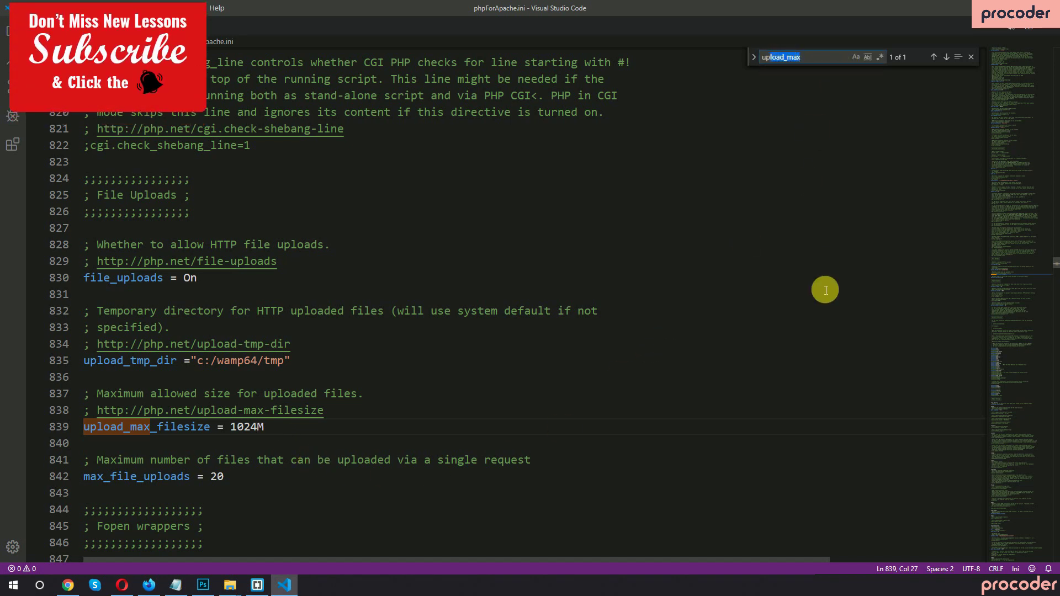
key("BackSpace")
key("BackSpace")
key("BackSpace")
type("m")
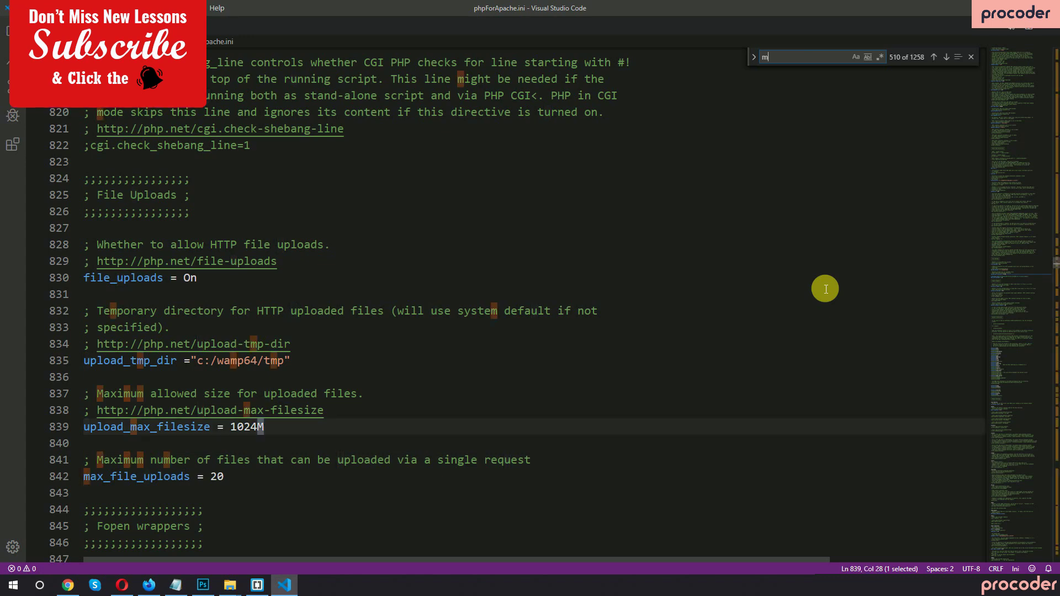
type("ax_e")
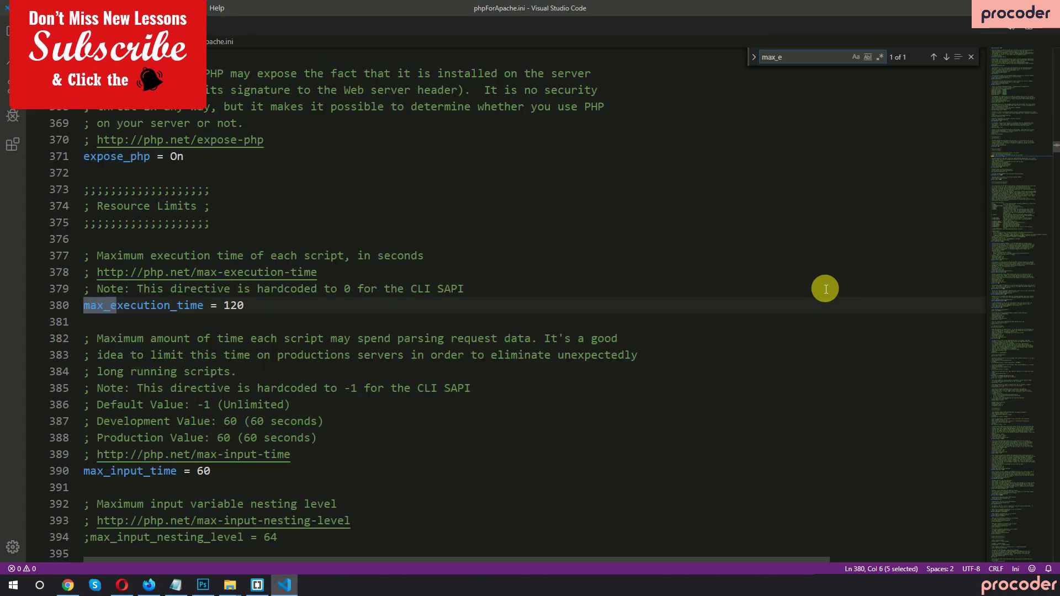
type("xc")
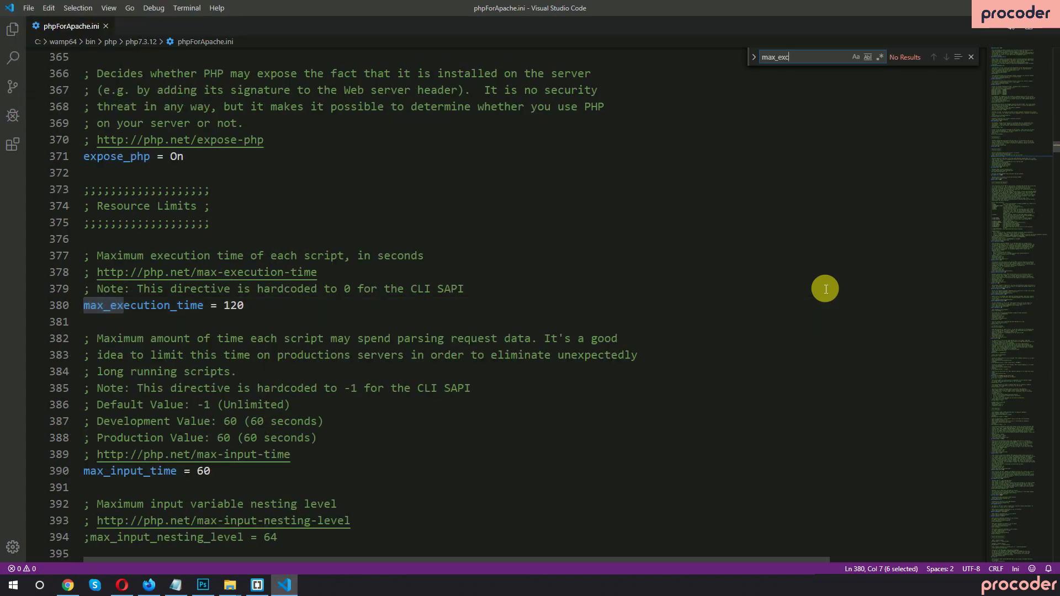
left_click(231, 309)
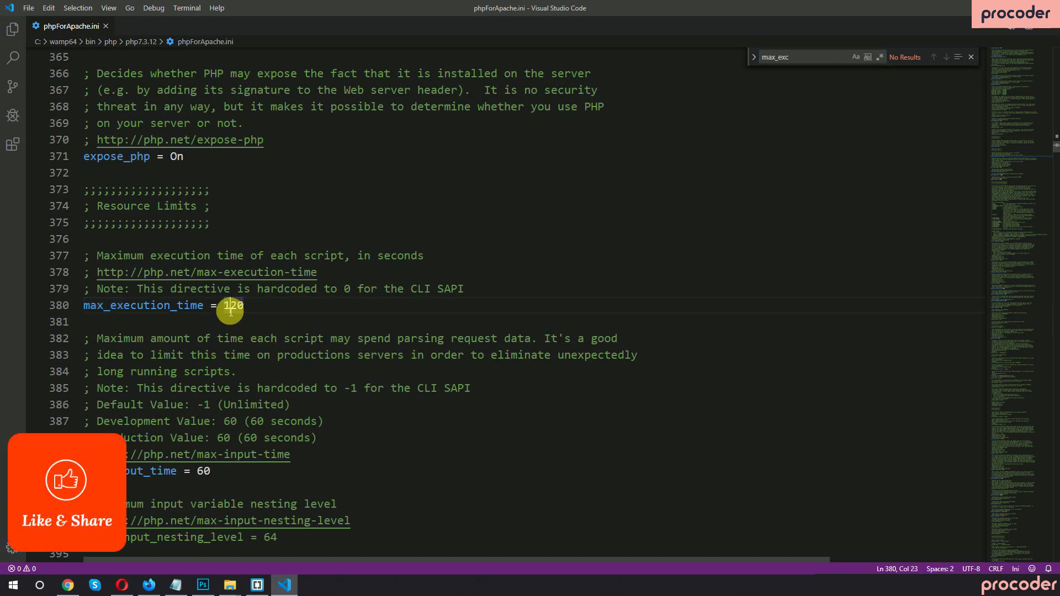
left_click_drag(224, 305, 257, 310)
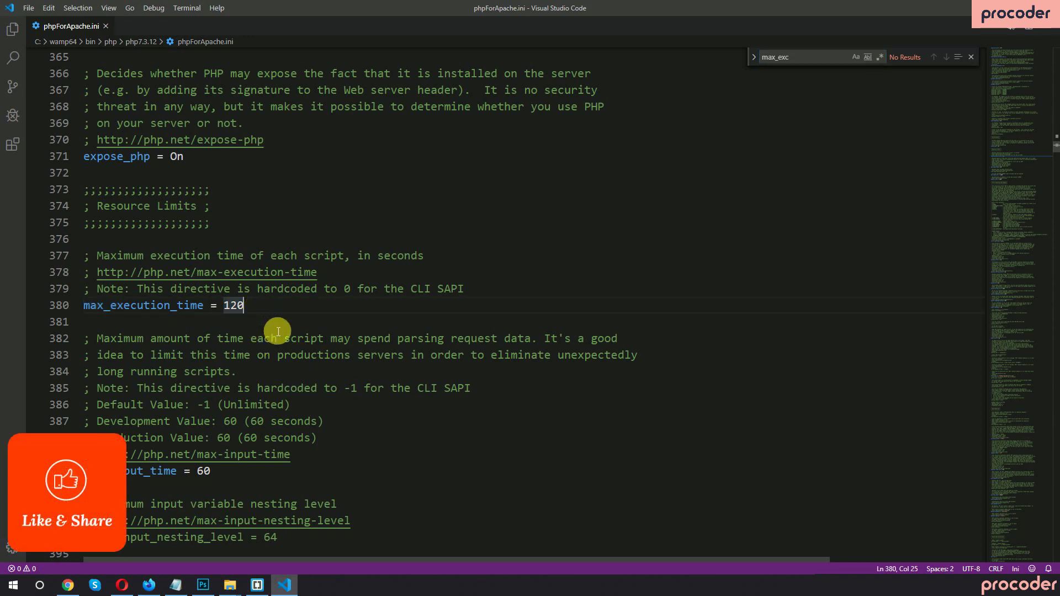
double_click(402, 256)
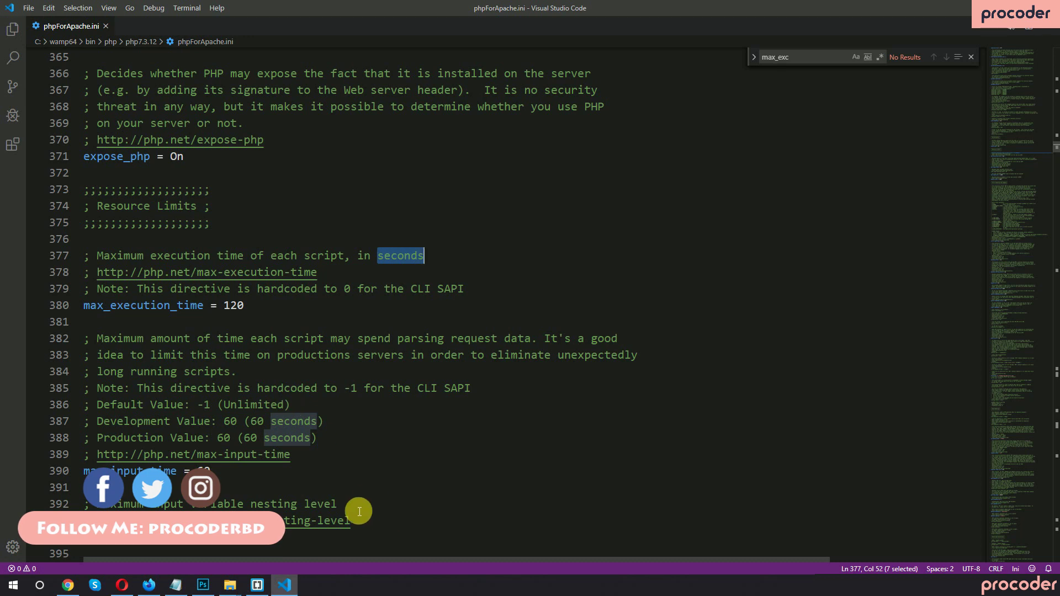
left_click(377, 373)
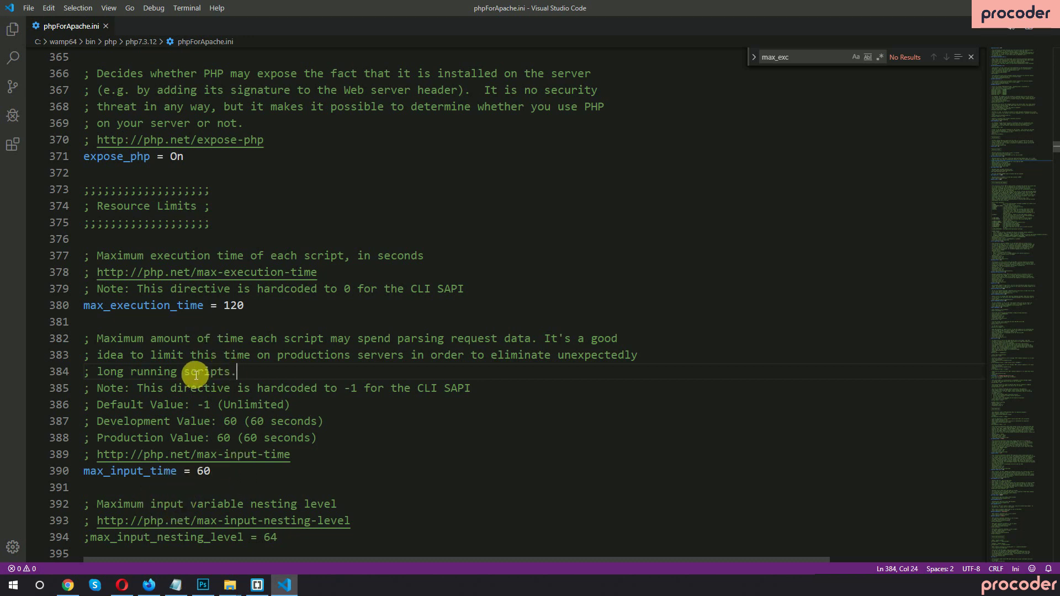
double_click(233, 308)
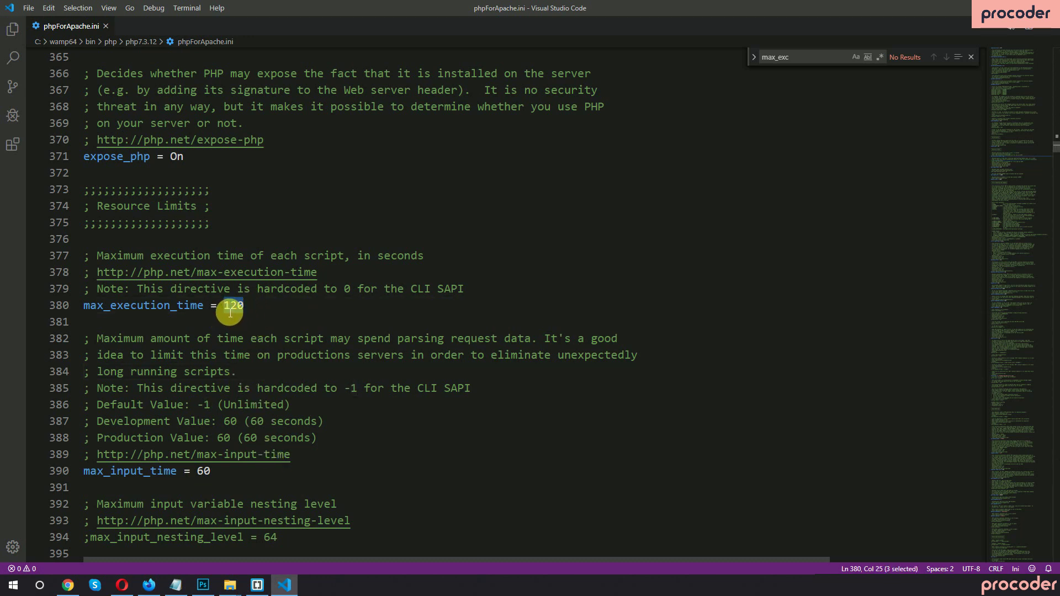
left_click(230, 311)
double_click(234, 307)
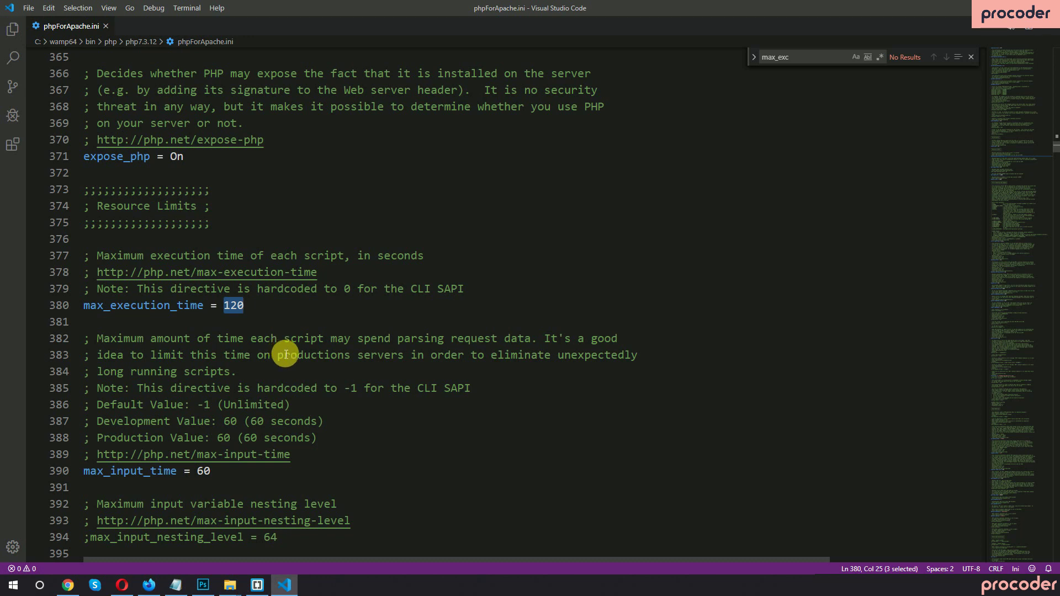
type("500")
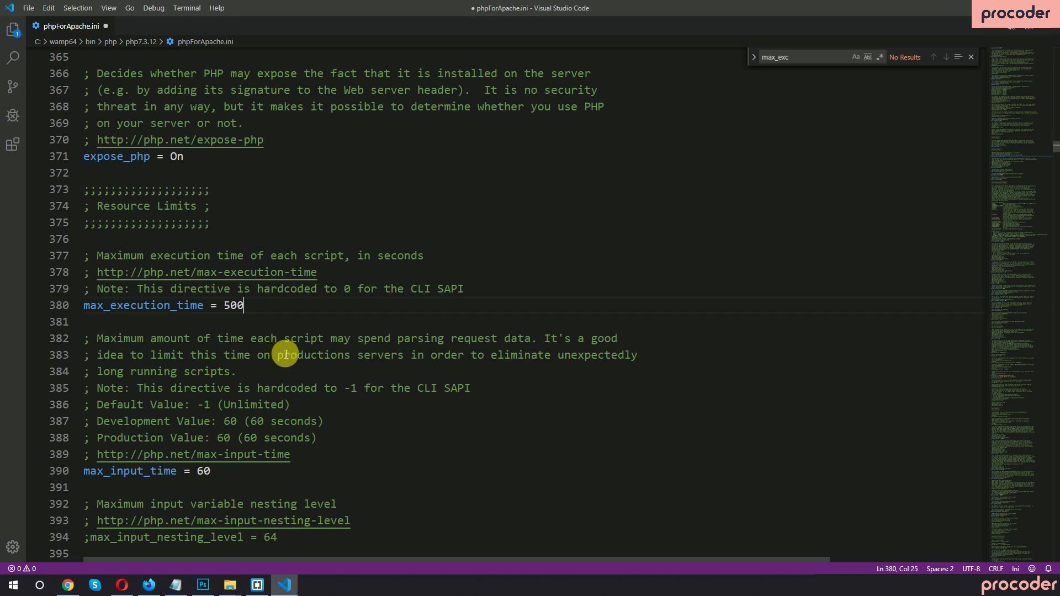
key("ctrl+s")
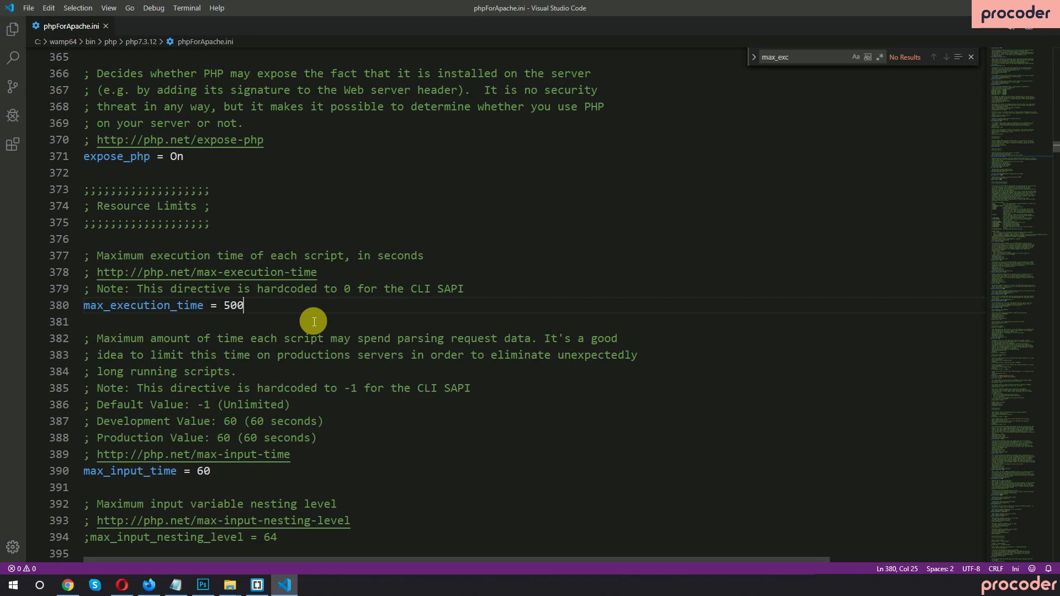
Search the file for max_input, set max_input_time to 500 and save the file.
left_click(819, 61)
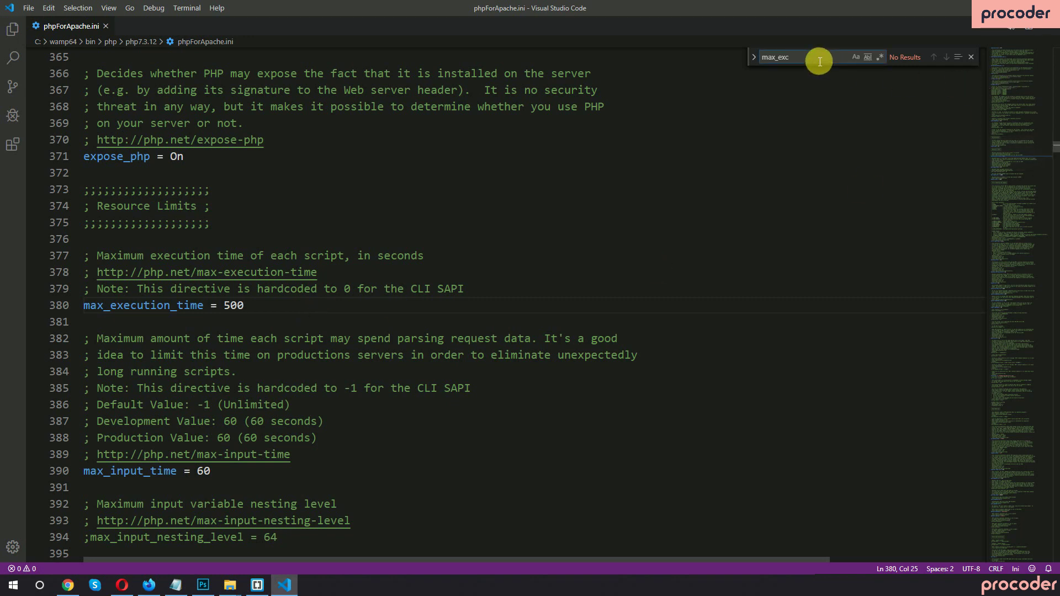
key("BackSpace")
key("BackSpace")
key("BackSpace")
type("inp")
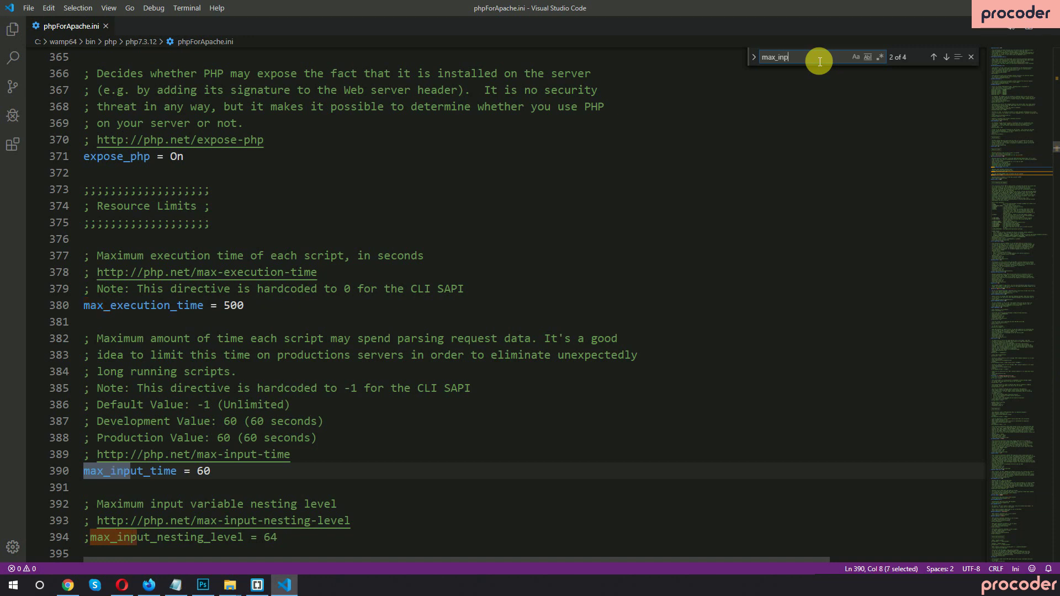
type("ut")
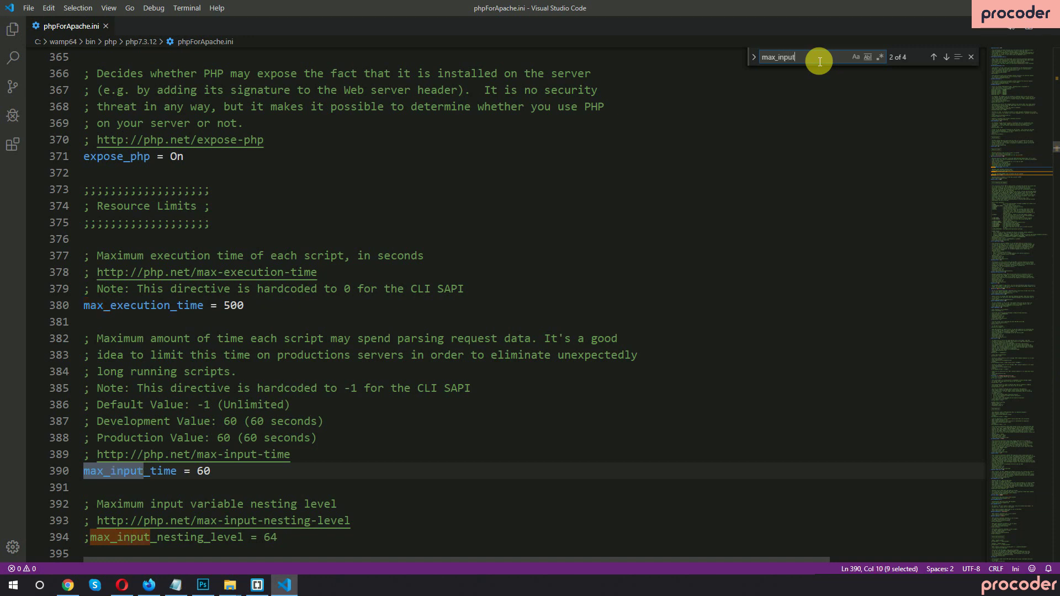
double_click(201, 472)
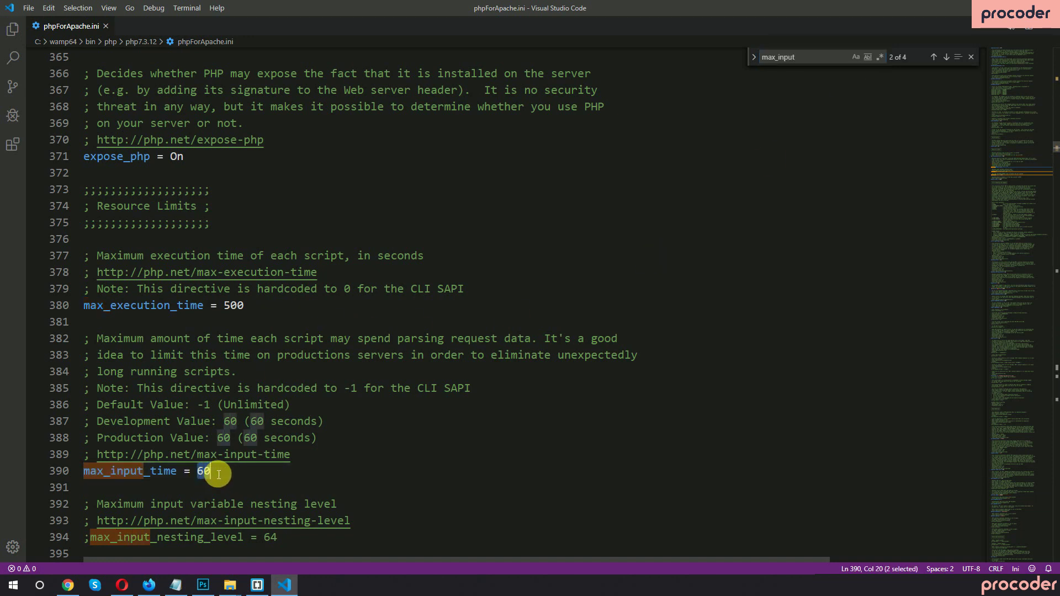
type("500")
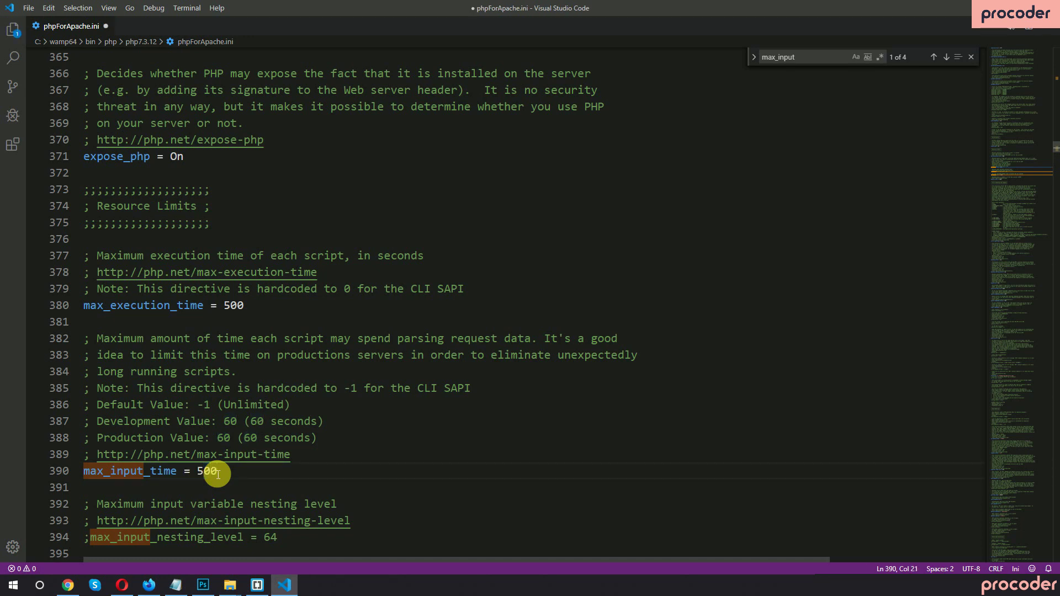
key("ctrl+s")
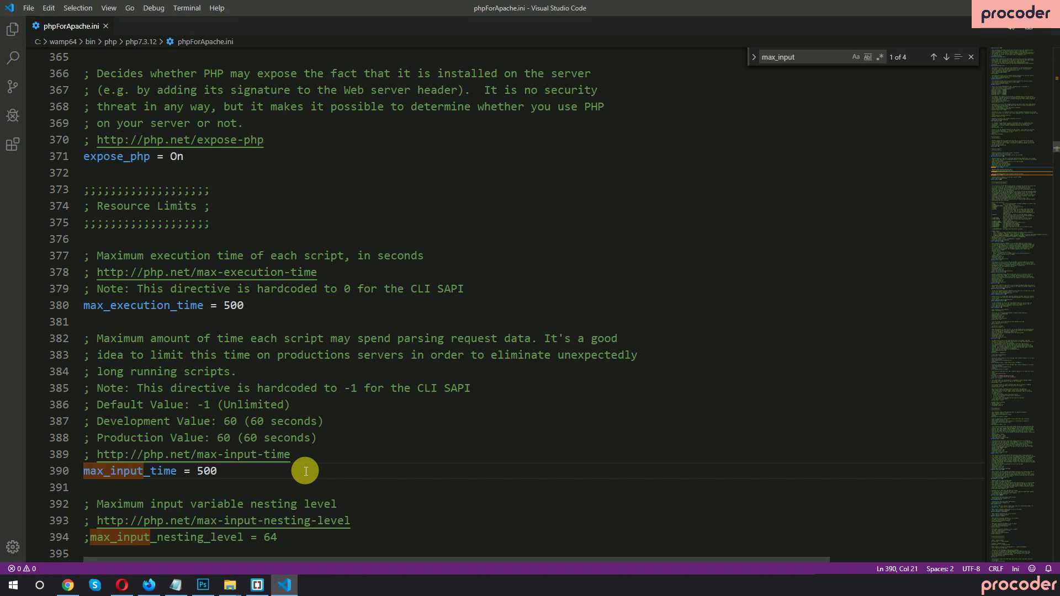
Find the memory_limit directive by searching for "me", set it to 1024M and save the file.
left_click_drag(810, 60, 739, 61)
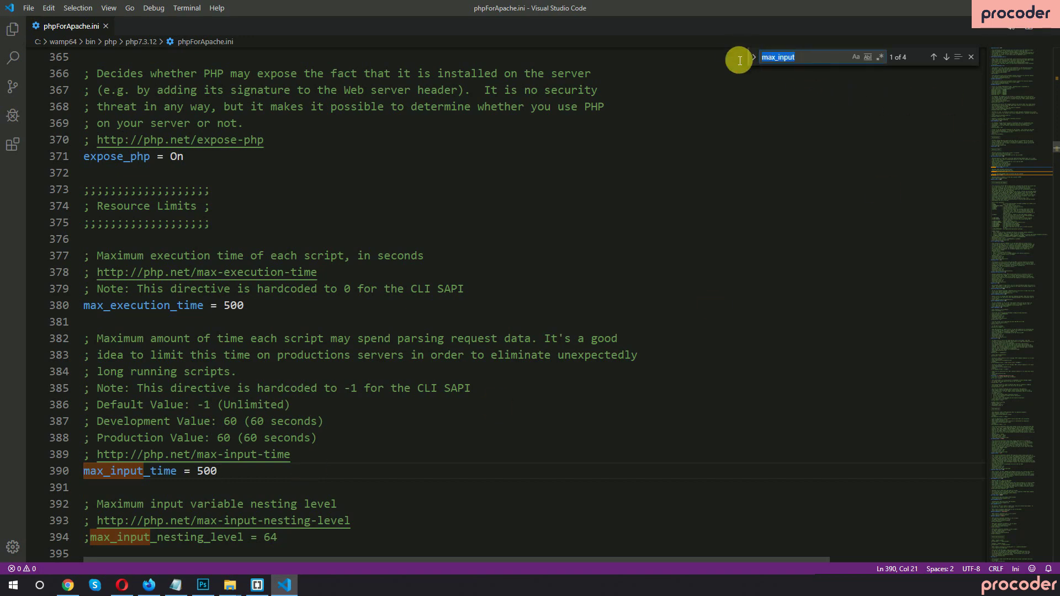
type("me")
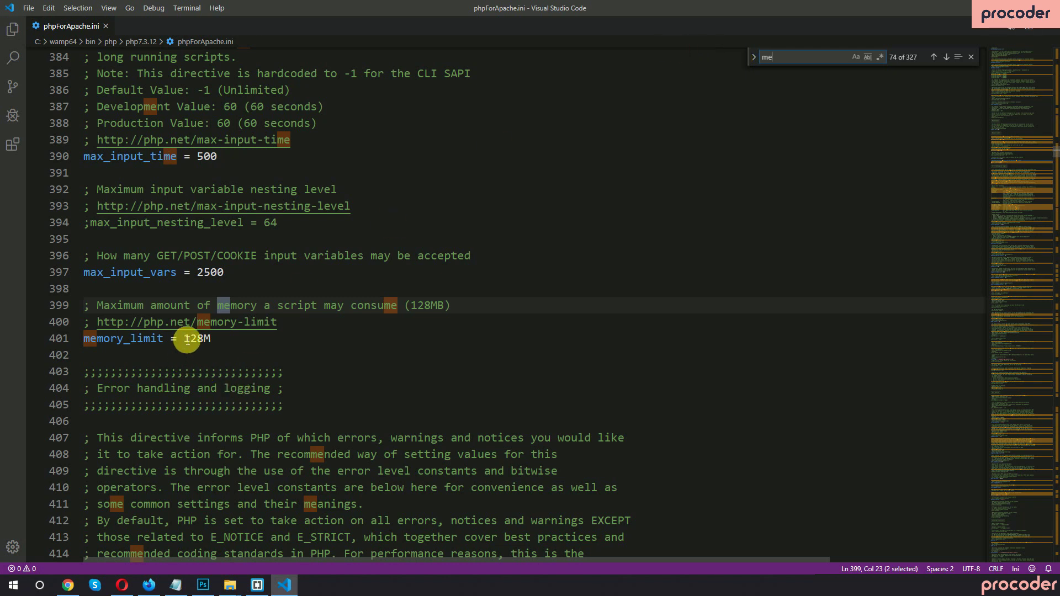
left_click_drag(184, 338, 206, 340)
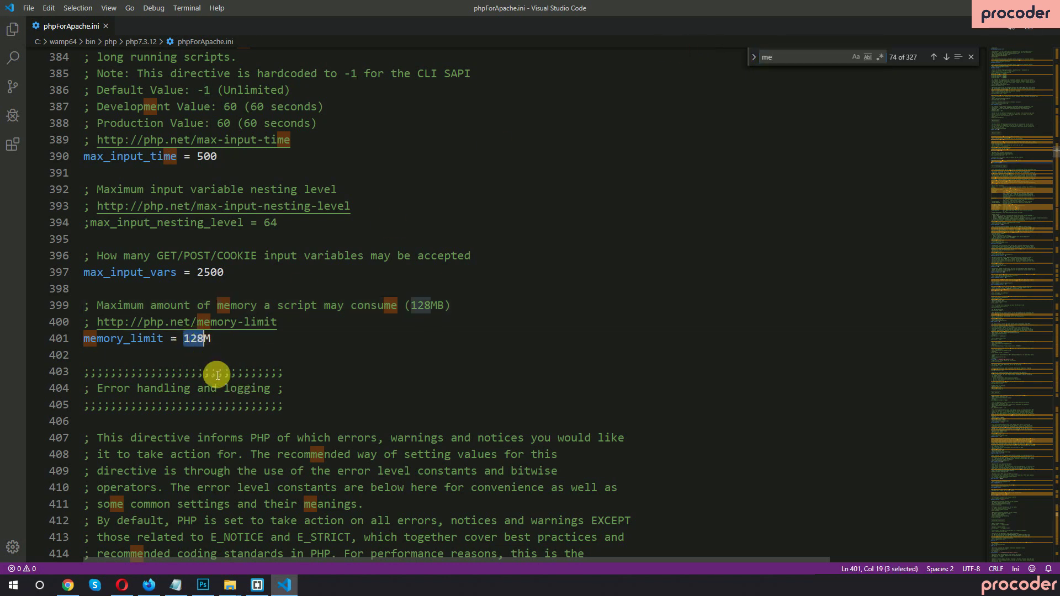
type("1")
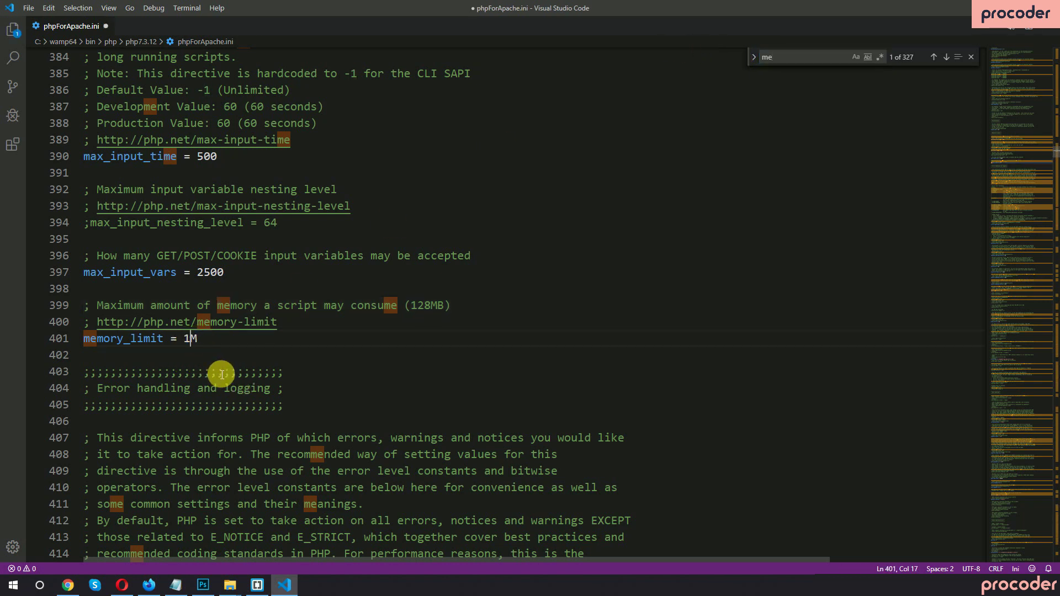
key("ctrl+s")
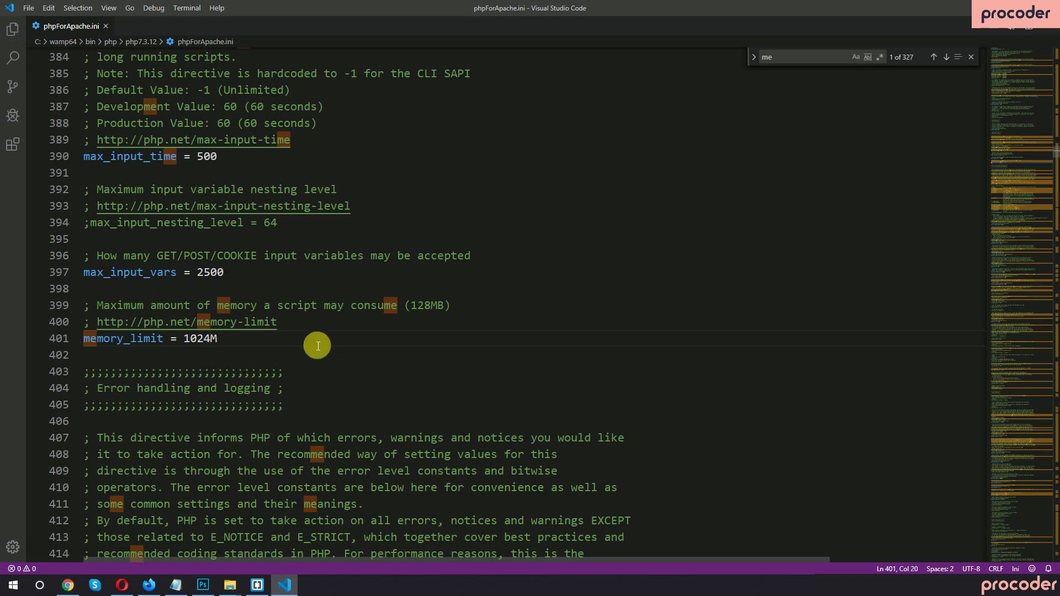
Switch to the WordPress site in Opera, reload the Media Library and try to upload steven.mp4.
left_click(123, 585)
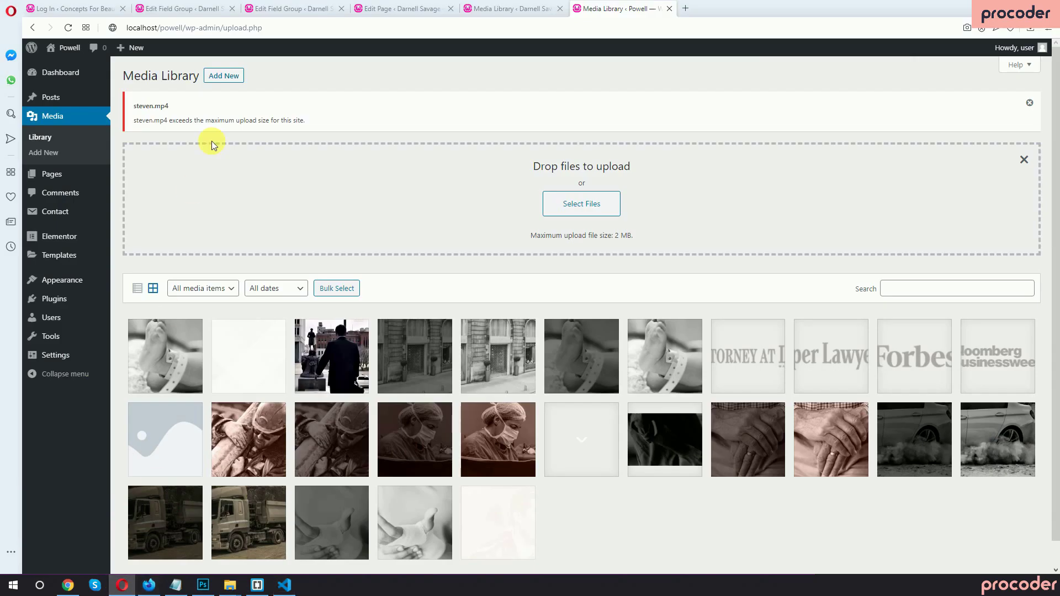
left_click(49, 116)
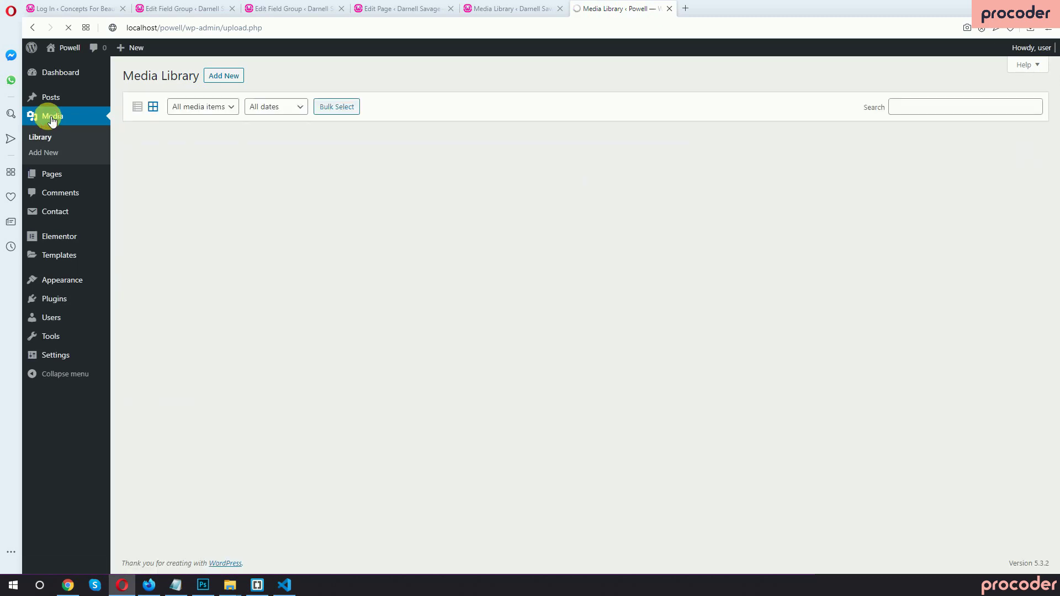
left_click(233, 79)
left_click(608, 159)
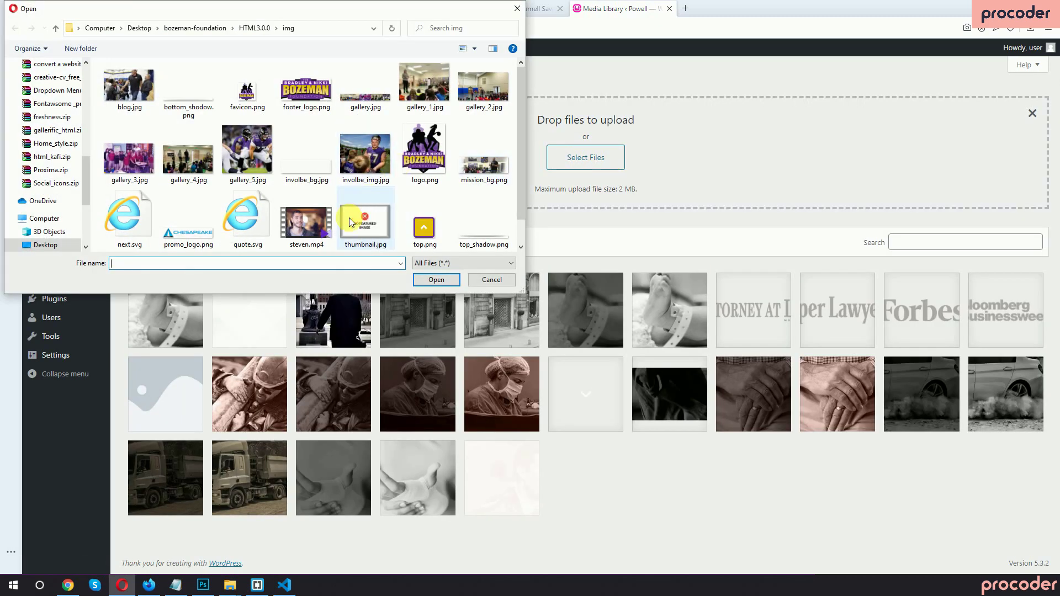
left_click(437, 279)
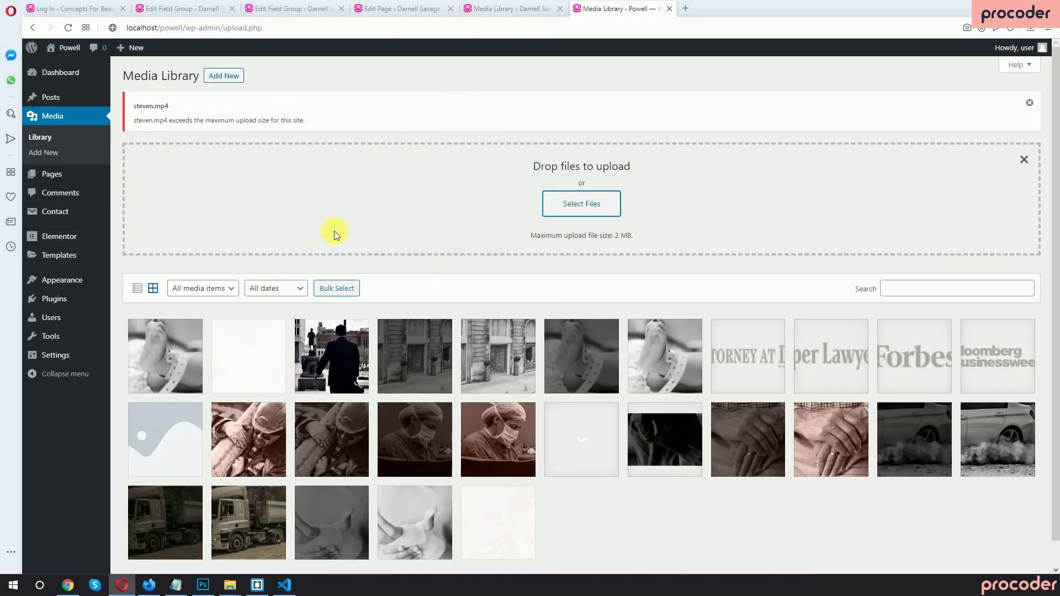
Examine the upload error message for steven.mp4 and the maximum upload file size in the Media Library.
left_click_drag(136, 120, 320, 120)
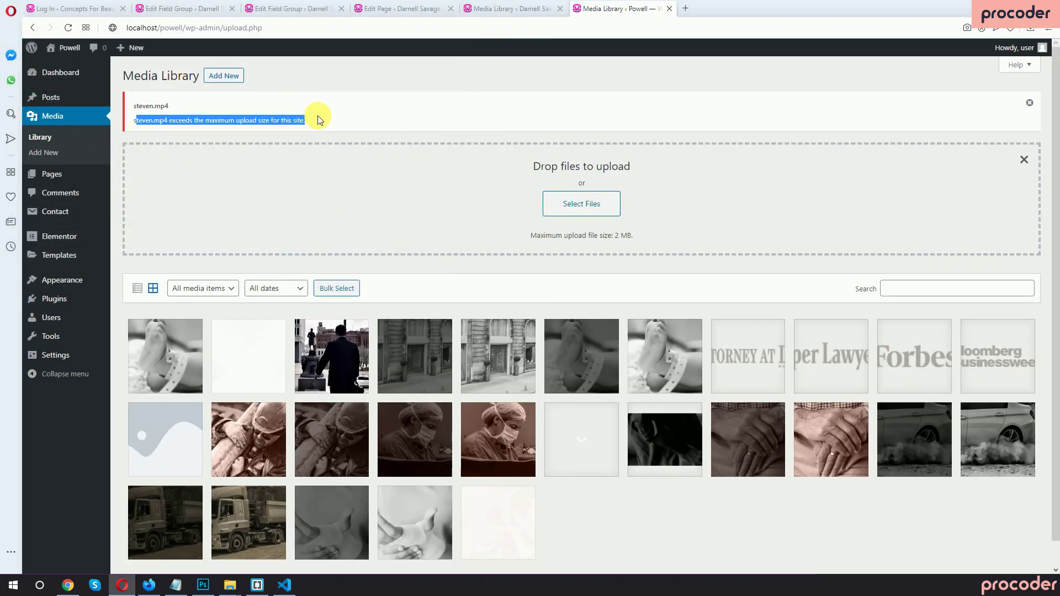
left_click_drag(531, 236, 660, 237)
left_click(660, 233)
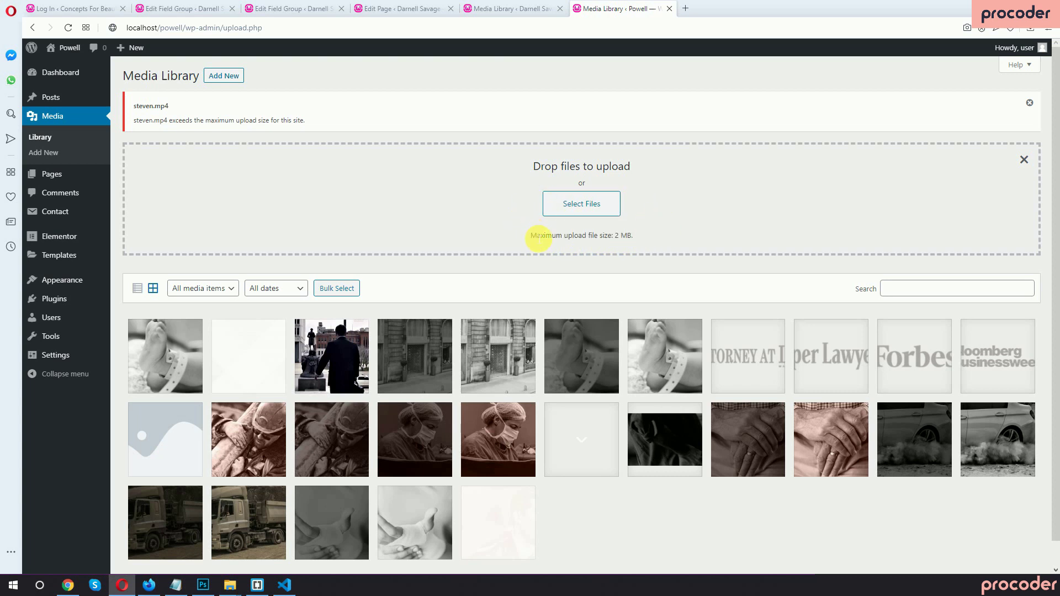
left_click_drag(538, 238, 681, 236)
left_click(327, 276)
Return to Visual Studio Code, close phpForApache.ini and refresh WampServer, dismissing its update notice.
left_click(284, 585)
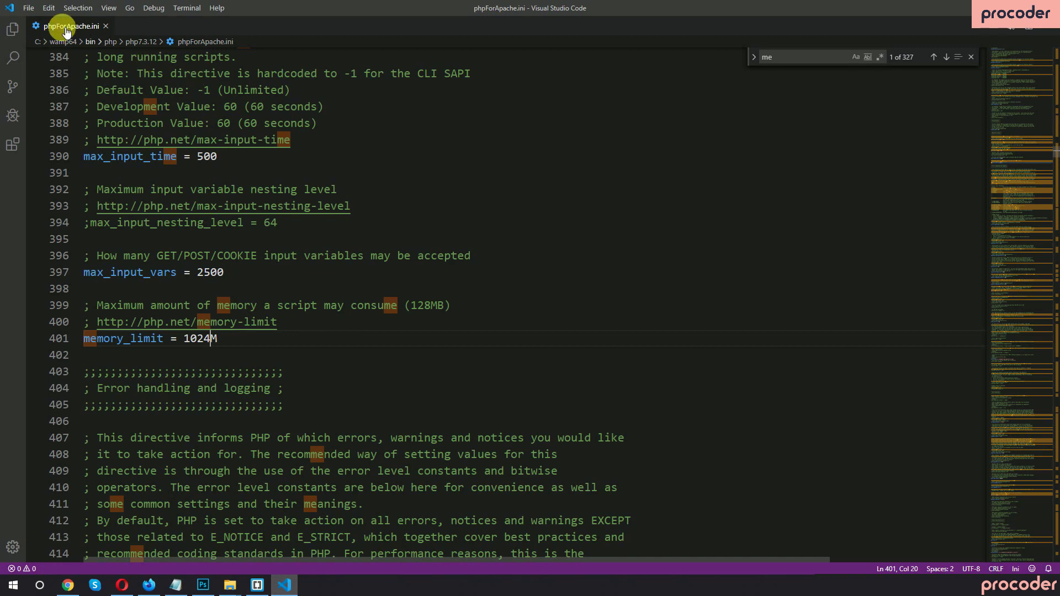
left_click(105, 26)
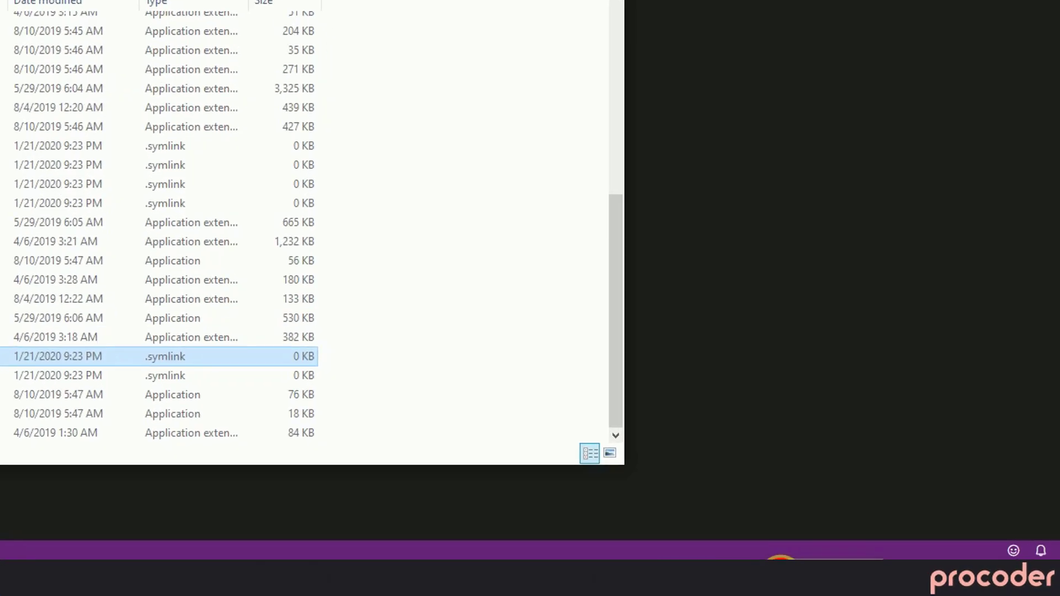
left_click(900, 585)
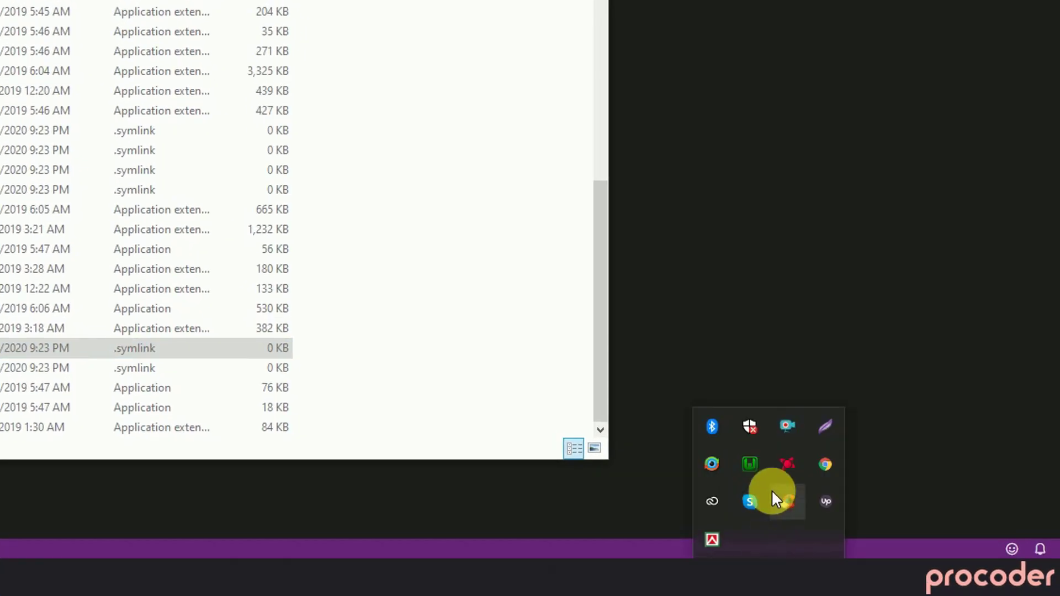
right_click(755, 463)
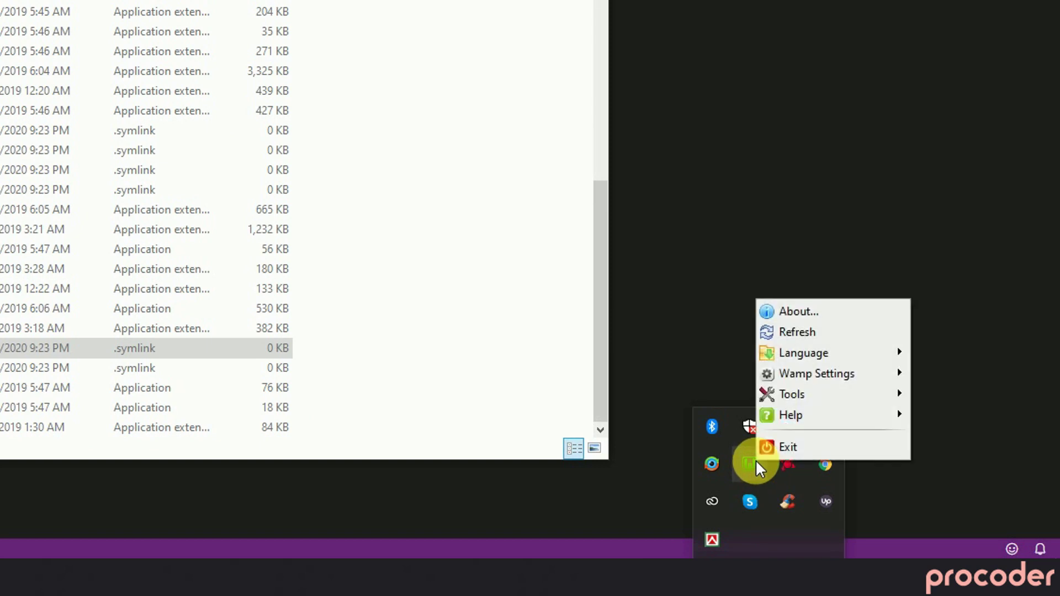
left_click(812, 334)
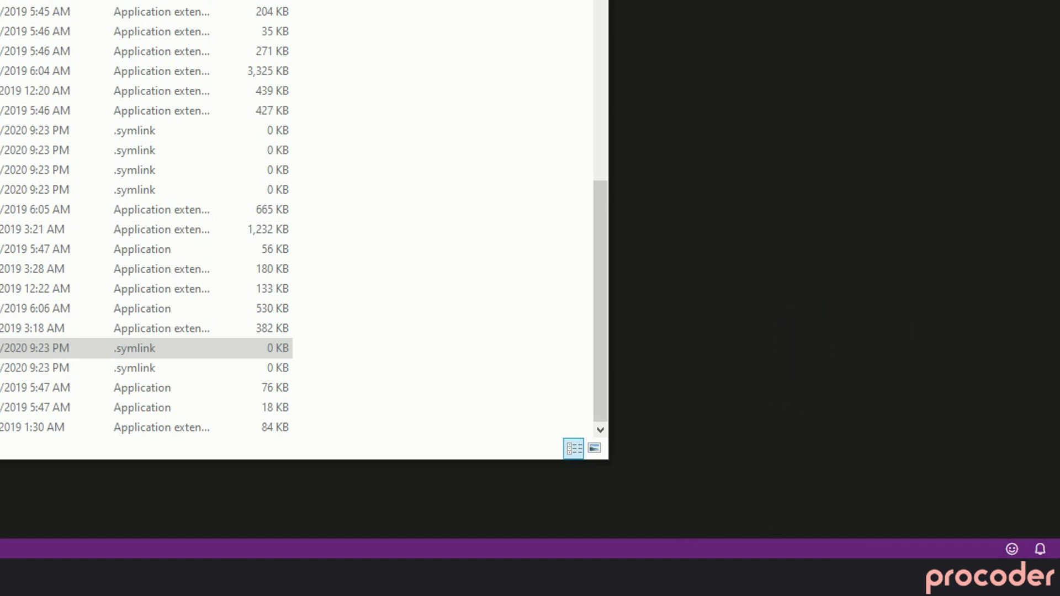
left_click(776, 576)
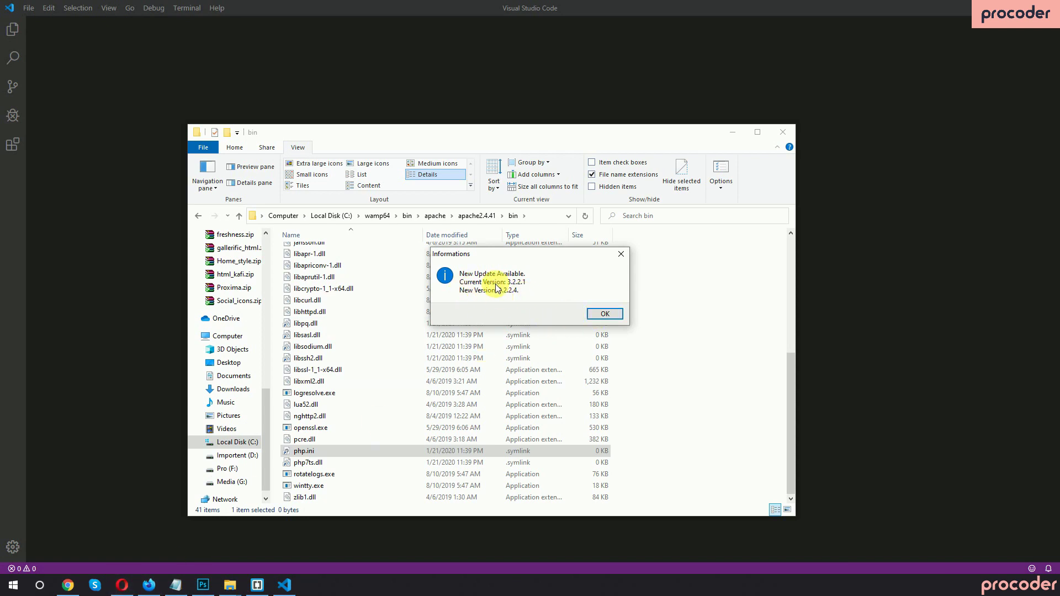
left_click(607, 313)
left_click(592, 331)
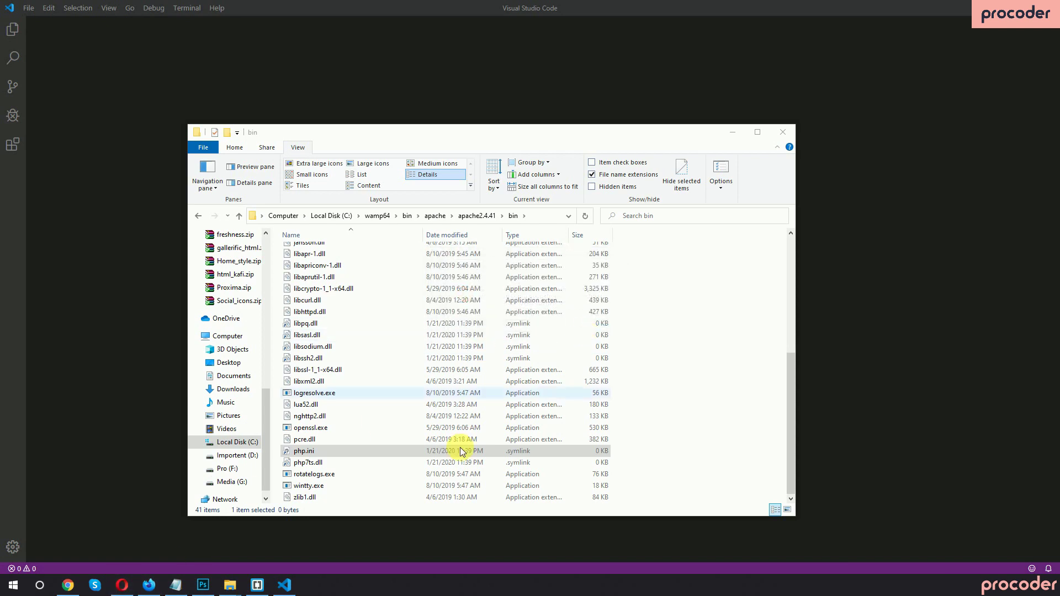
Switch back to Opera, reload the Media Library and check the maximum upload file size in the uploader for new media.
left_click(122, 585)
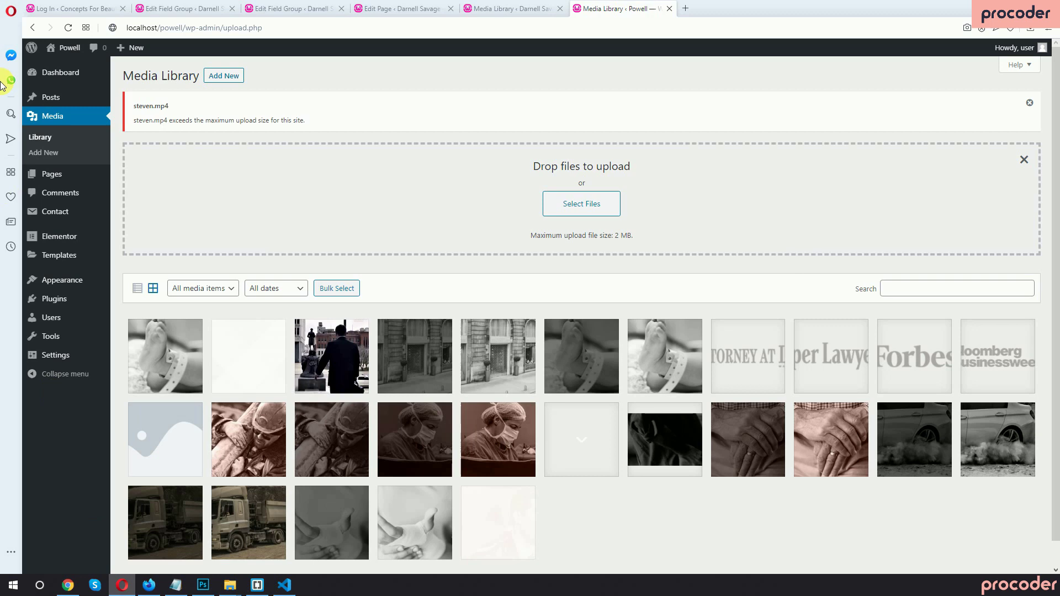
left_click(43, 142)
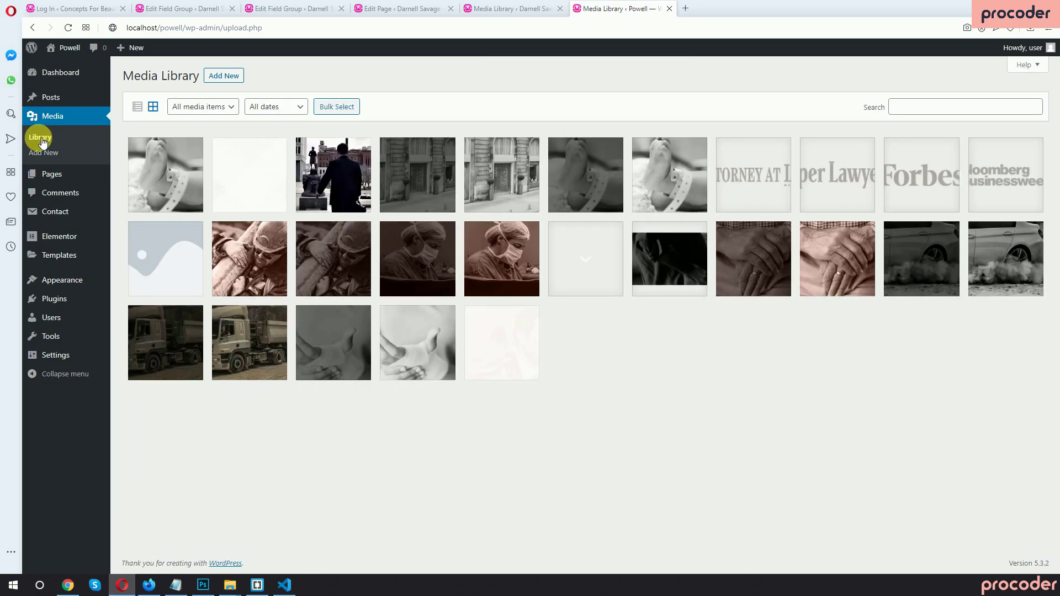
left_click(223, 76)
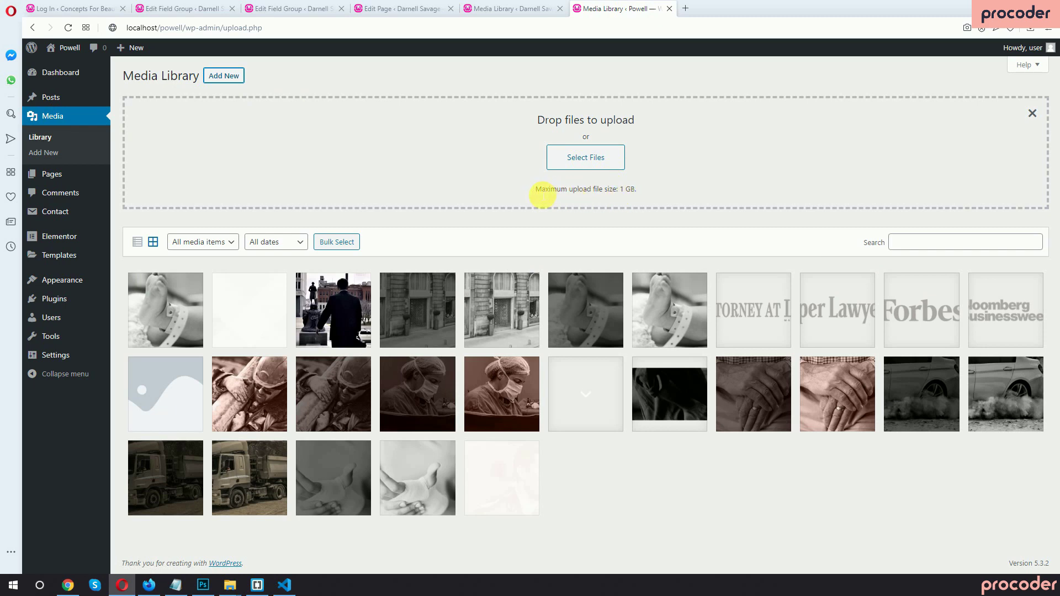
left_click_drag(536, 190, 641, 190)
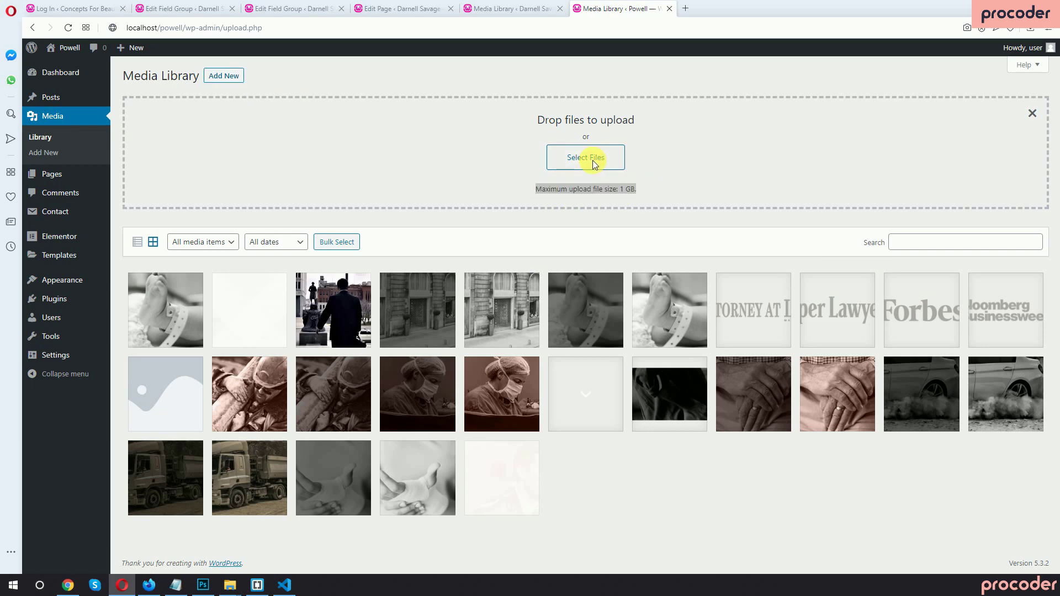
Upload steven.mp4 from the img folder to the Media Library.
left_click(593, 164)
left_click(309, 232)
left_click(433, 276)
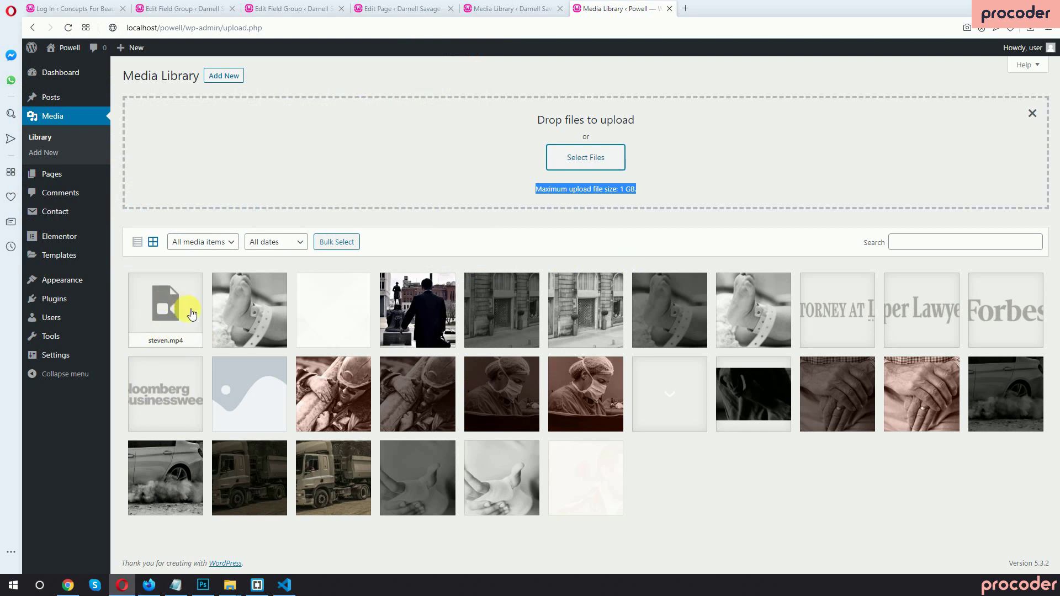
left_click(313, 184)
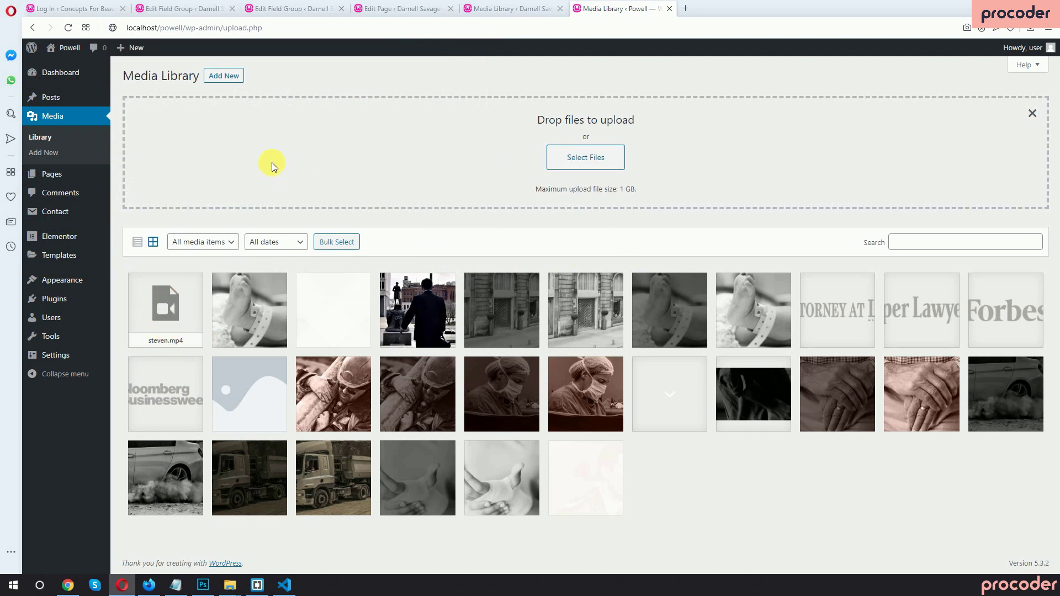